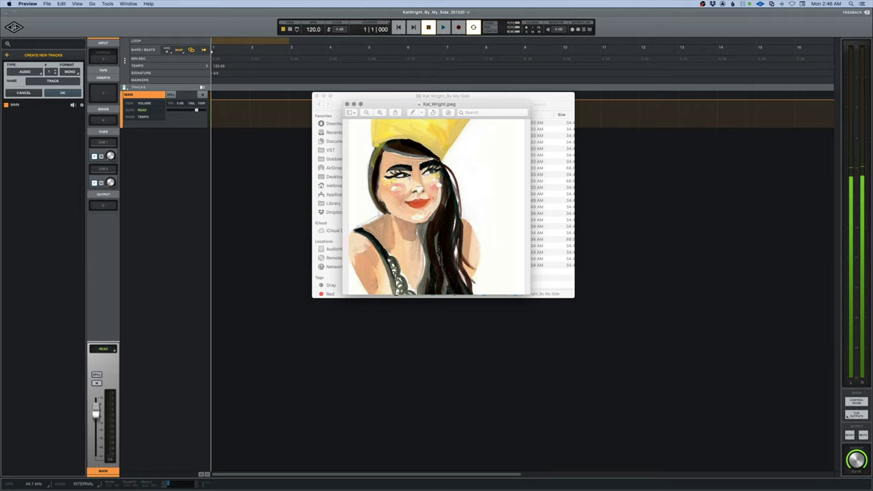
Close the artwork image, import all the song folder's WAV files, Bass-Active DI to Vocals-Lead-Proto, into the LUNA session, and close the folder.
{"action": "key", "text": "super+q"}
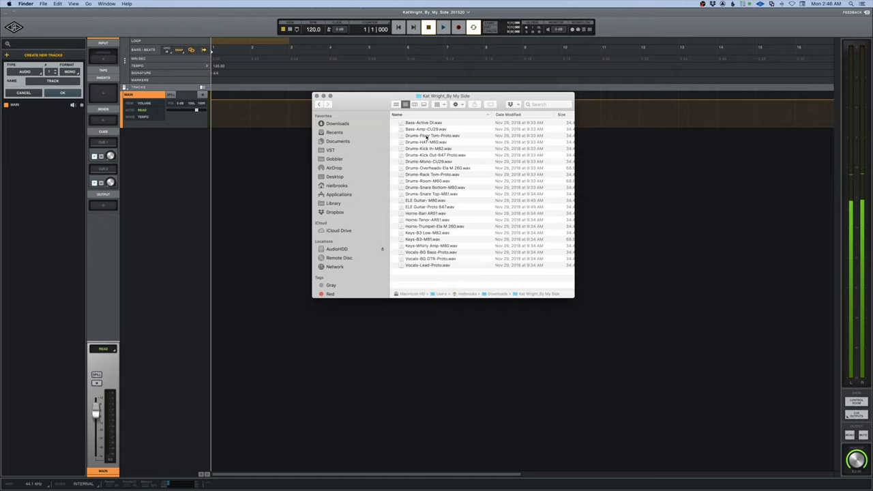
{"action": "left_click", "coordinate": [419, 125]}
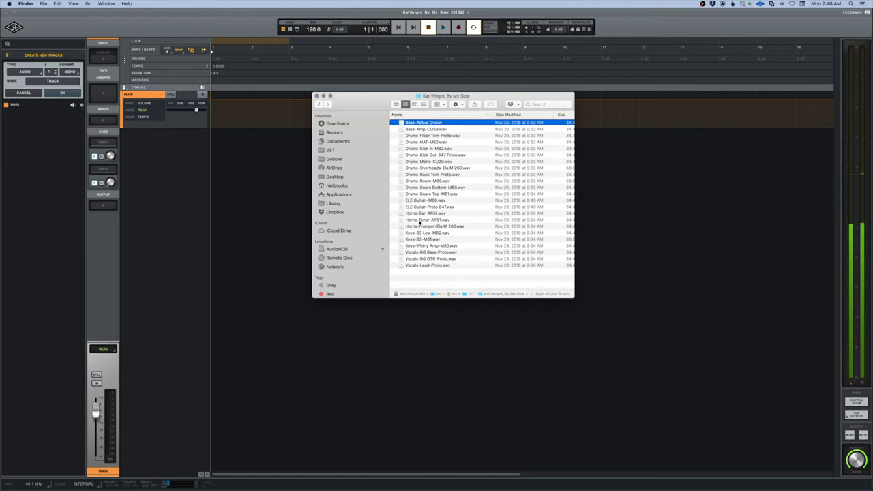
{"action": "left_click", "coordinate": [423, 266], "text": "shift"}
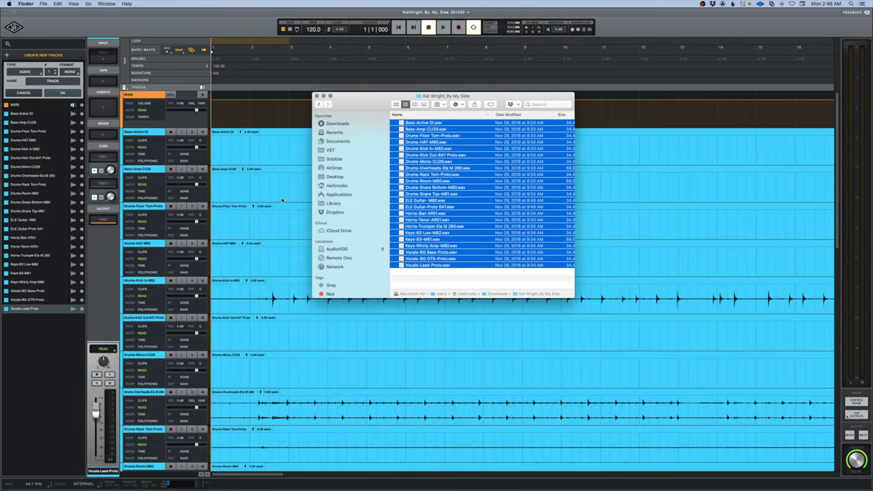
{"action": "key", "text": "super+w"}
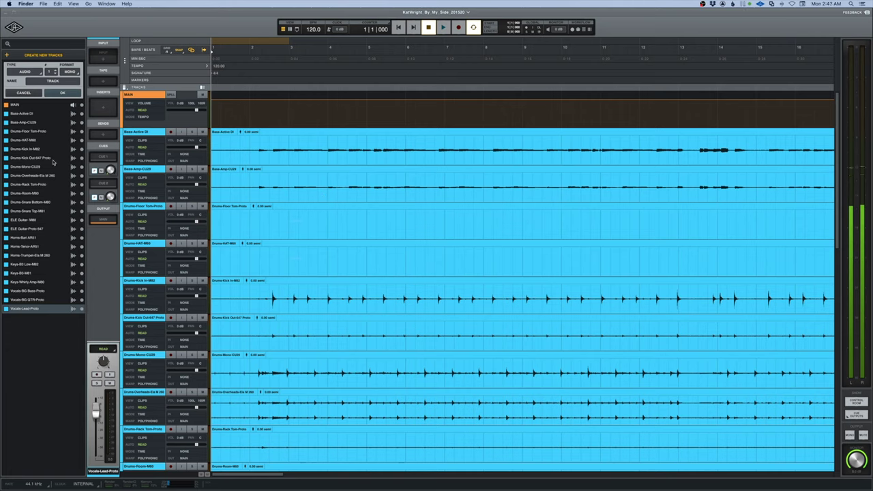
Move MAIN to the end of the track list and put the drums first: kicks, snares, hat, toms, overheads, room, mono.
{"action": "left_click_drag", "start_coordinate": [19, 105], "coordinate": [24, 311]}
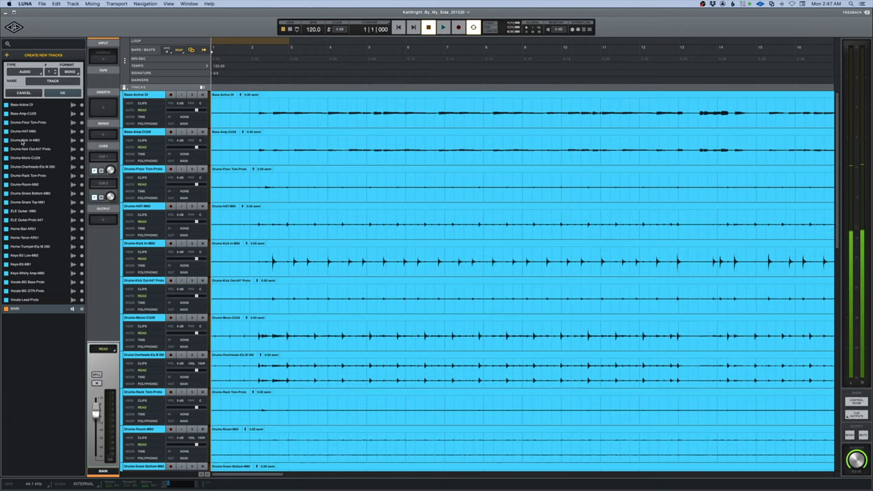
{"action": "left_click_drag", "start_coordinate": [22, 141], "coordinate": [22, 103]}
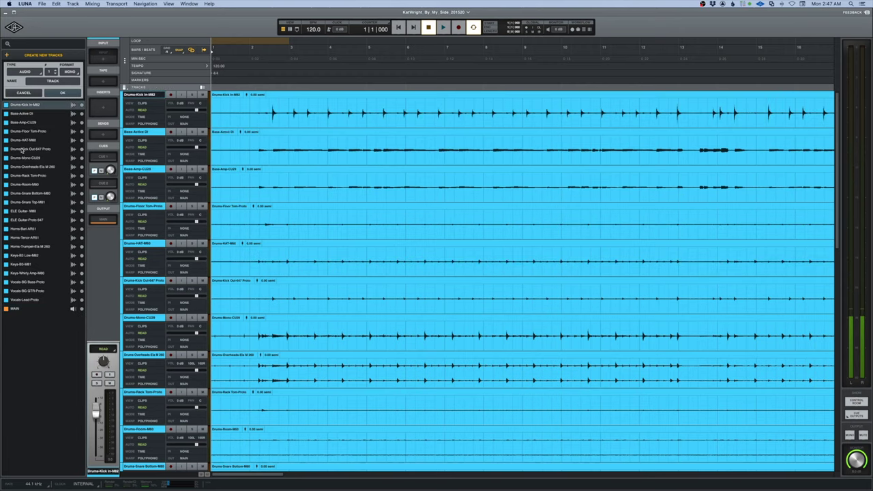
{"action": "left_click_drag", "start_coordinate": [22, 149], "coordinate": [23, 110]}
{"action": "left_click_drag", "start_coordinate": [23, 202], "coordinate": [23, 128]}
{"action": "left_click_drag", "start_coordinate": [23, 167], "coordinate": [23, 136]}
{"action": "left_click_drag", "start_coordinate": [23, 193], "coordinate": [23, 145]}
{"action": "left_click_drag", "start_coordinate": [23, 176], "coordinate": [23, 154]}
{"action": "left_click_drag", "start_coordinate": [24, 194], "coordinate": [25, 172]}
{"action": "left_click_drag", "start_coordinate": [25, 203], "coordinate": [24, 184]}
Move the three Keys tracks above the Horns tracks and select the Drums-Kick In-M82 track.
{"action": "left_click", "coordinate": [24, 273]}
{"action": "left_click", "coordinate": [24, 255], "text": "shift"}
{"action": "left_click_drag", "start_coordinate": [24, 255], "coordinate": [23, 229]}
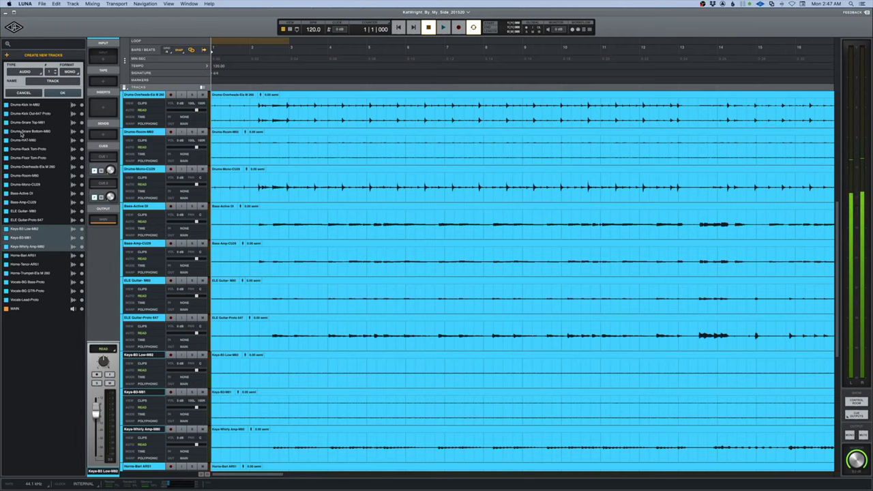
{"action": "left_click", "coordinate": [20, 106]}
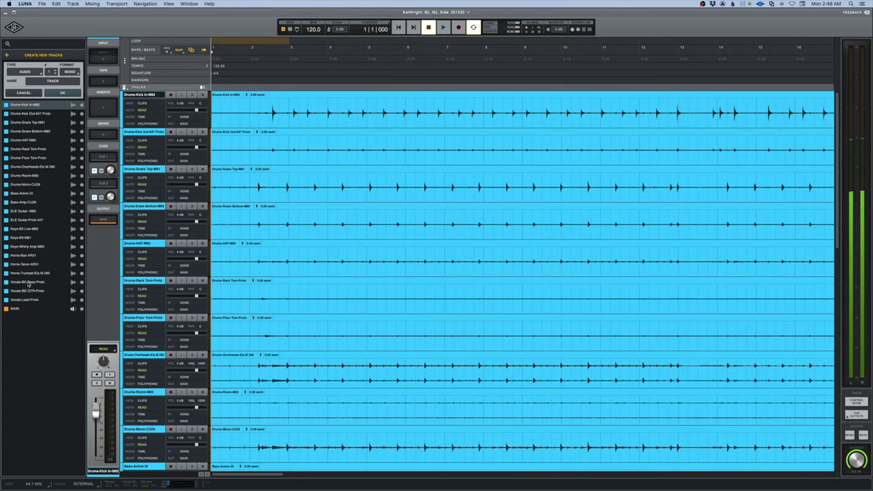
Play the session from the start and look over all the channels in the mixer, including MAIN.
{"action": "left_click", "coordinate": [238, 107]}
{"action": "key", "text": "Return"}
{"action": "key", "text": "space"}
{"action": "key", "text": "super+equal"}
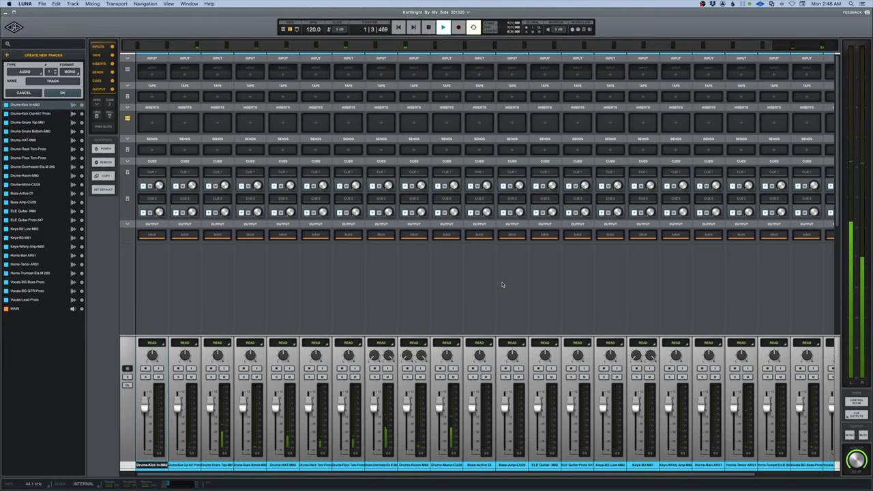
{"action": "key", "text": "super+equal"}
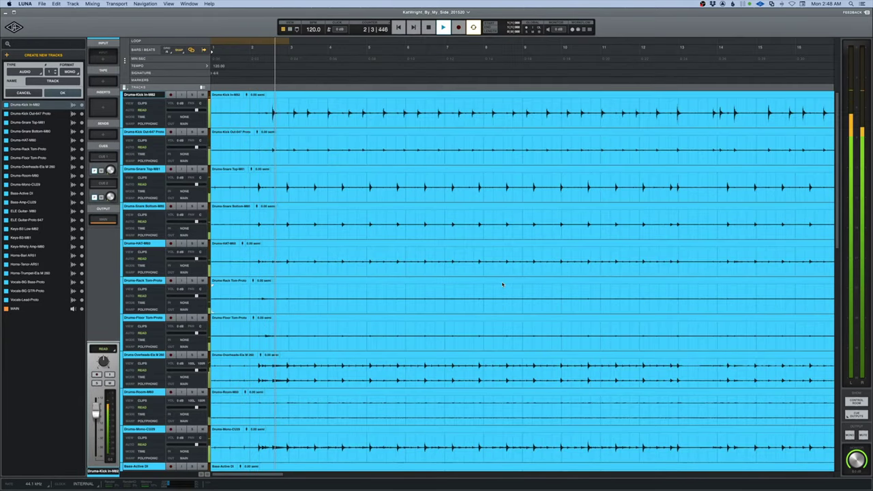
{"action": "key", "text": "super+equal"}
{"action": "scroll", "coordinate": [501, 284], "scroll_direction": "right", "scroll_amount": 3}
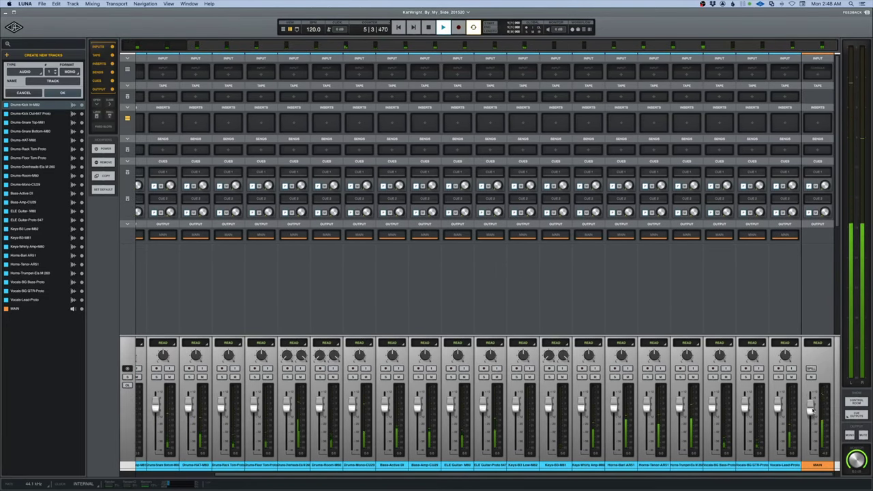
{"action": "scroll", "coordinate": [513, 291], "scroll_direction": "left", "scroll_amount": 5}
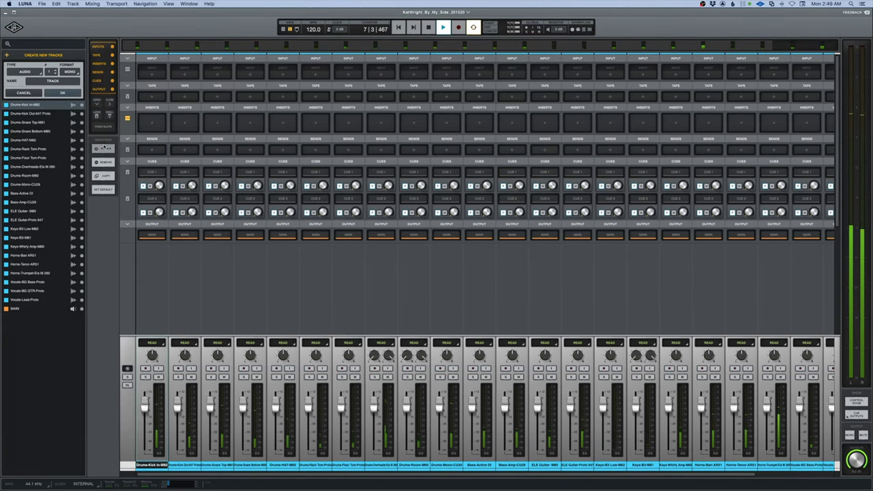
Hide the cue sections on the mixer channels, then return to the timeline and stop playback.
{"action": "left_click", "coordinate": [101, 89]}
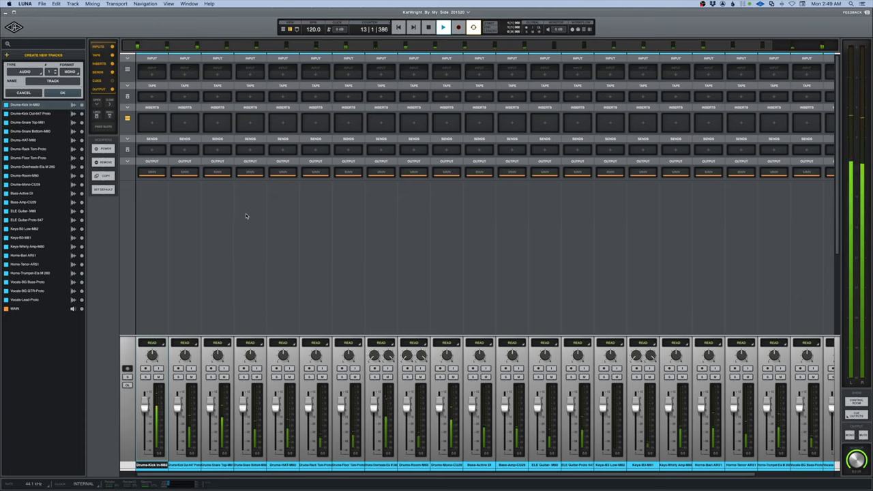
{"action": "key", "text": "super+equal"}
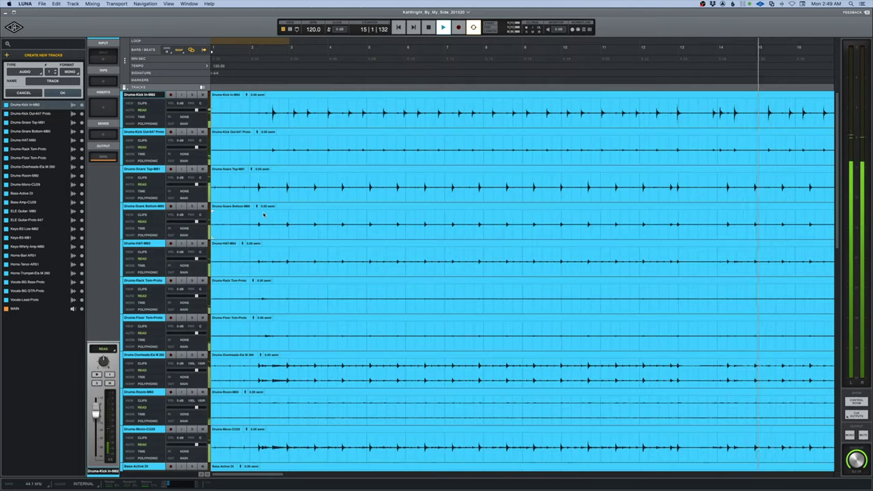
{"action": "key", "text": "space"}
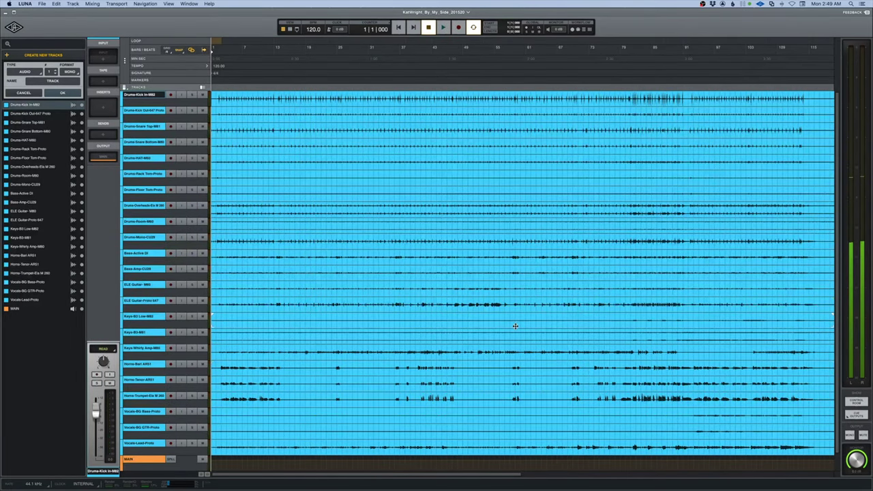
Start adding a tempo event at 2|1|000 and play the session for reference.
{"action": "scroll", "coordinate": [478, 321], "scroll_direction": "down", "scroll_amount": 1}
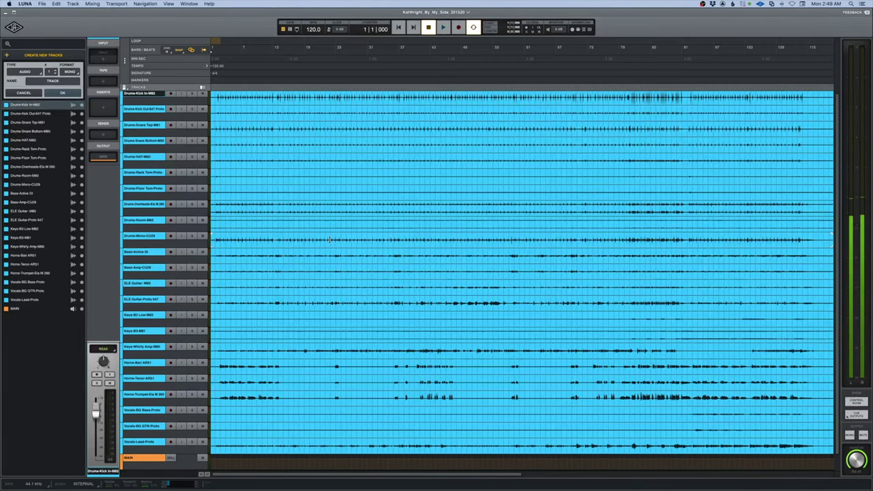
{"action": "scroll", "coordinate": [282, 176], "scroll_direction": "right", "scroll_amount": 1}
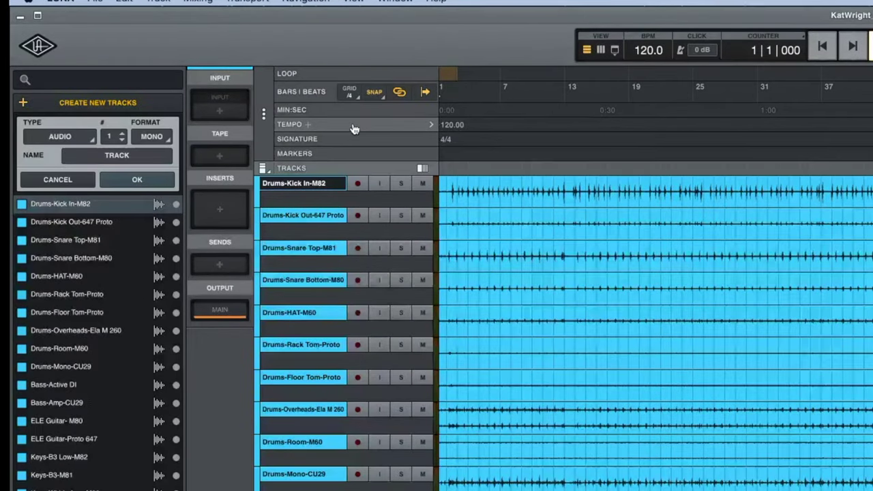
{"action": "left_click", "coordinate": [169, 67]}
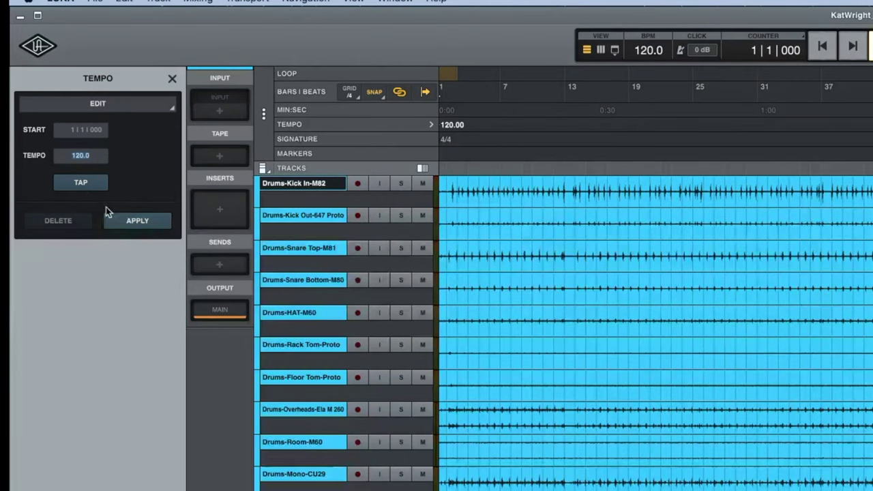
{"action": "key", "text": "BackSpace"}
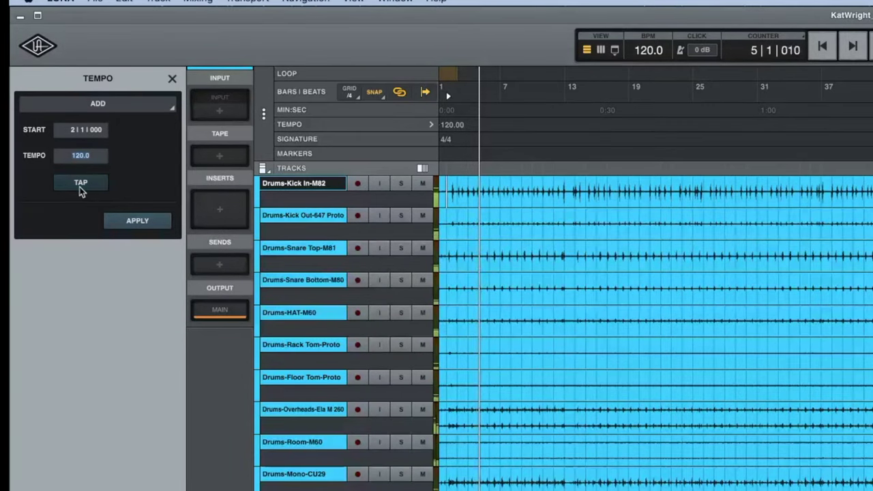
Tap the tempo in time with the playback, apply 85.11 BPM, and close the tempo editor.
{"action": "left_click", "coordinate": [85, 187]}
{"action": "left_click", "coordinate": [84, 187]}
{"action": "left_click", "coordinate": [84, 186]}
{"action": "left_click", "coordinate": [84, 187]}
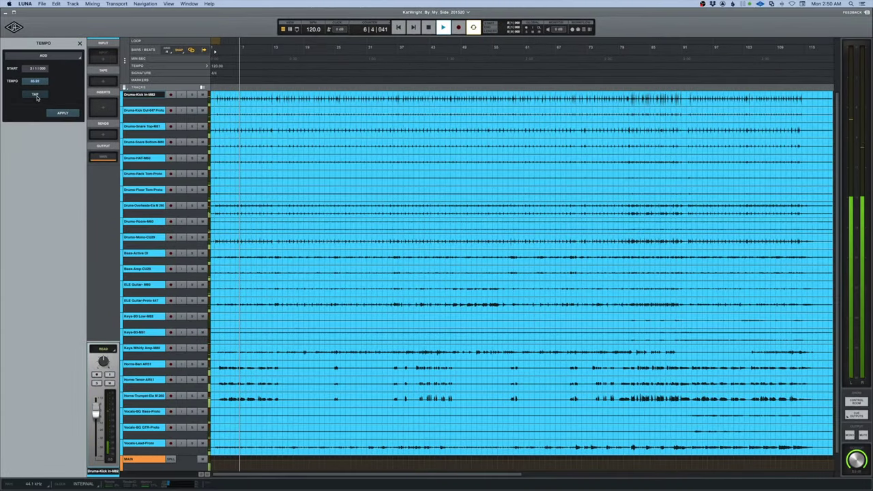
{"action": "left_click", "coordinate": [37, 98]}
{"action": "left_click", "coordinate": [63, 114]}
{"action": "key", "text": "space"}
{"action": "key", "text": "space"}
{"action": "left_click", "coordinate": [35, 95]}
{"action": "key", "text": "space"}
{"action": "left_click", "coordinate": [63, 113]}
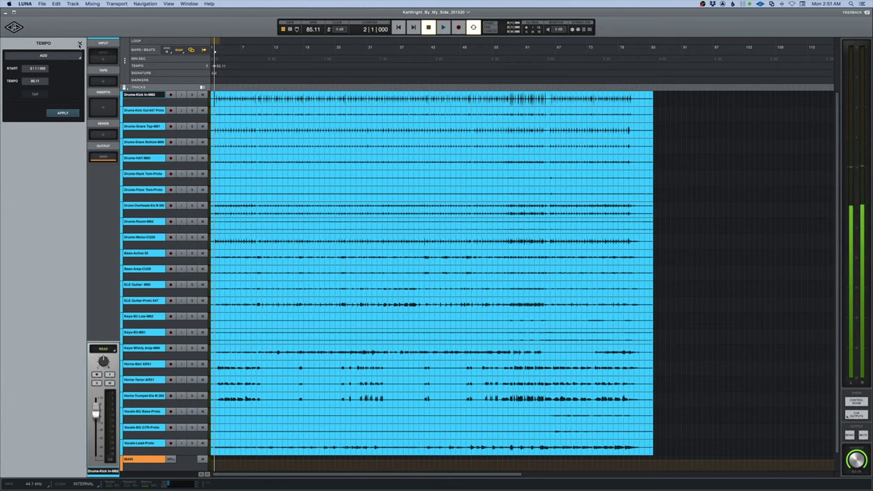
{"action": "left_click", "coordinate": [79, 44]}
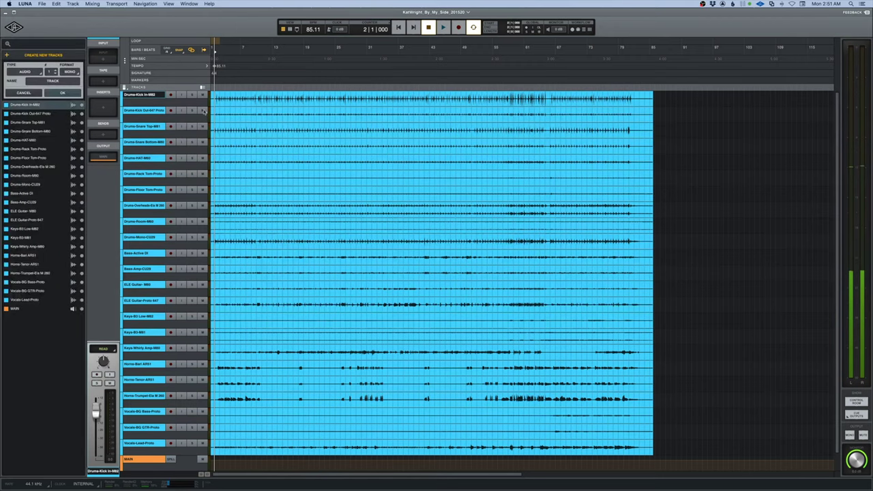
{"action": "left_click", "coordinate": [424, 444]}
{"action": "left_click", "coordinate": [390, 100], "text": "shift"}
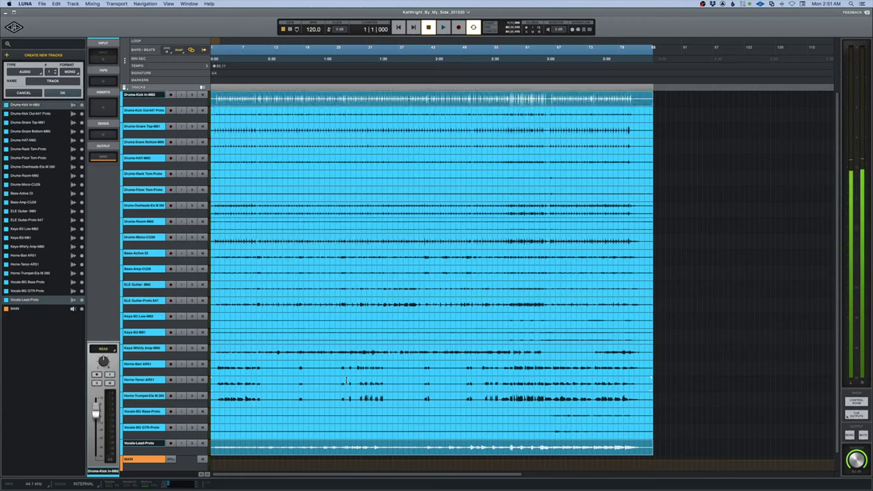
{"action": "left_click", "coordinate": [351, 443]}
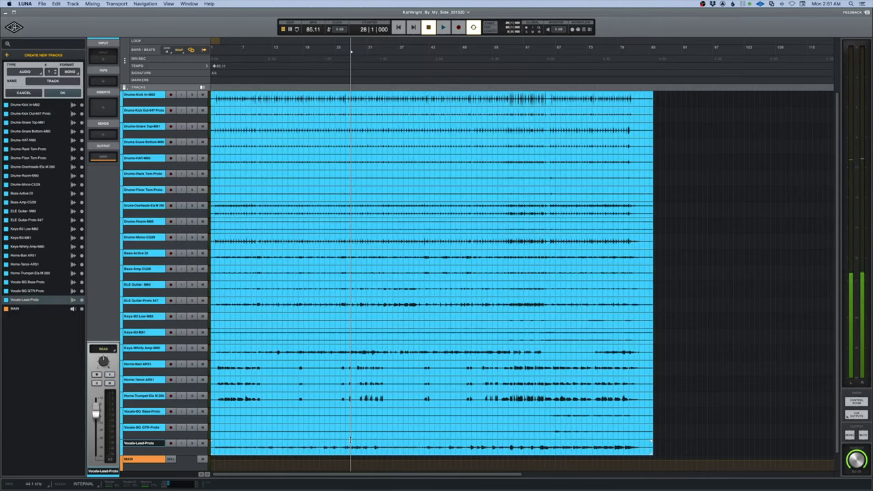
{"action": "left_click", "coordinate": [329, 98]}
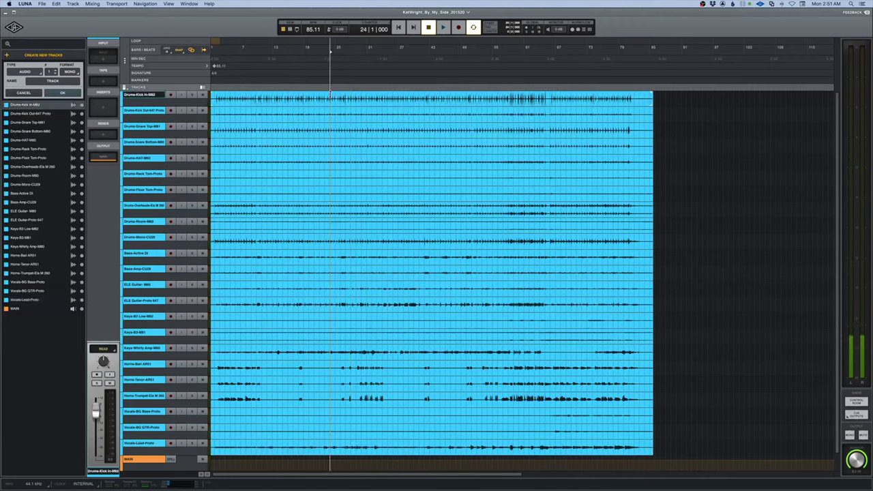
Select every clip from Drums-Kick In-M82 through Vocals-Lead-Proto.
{"action": "left_click", "coordinate": [331, 98]}
{"action": "left_click", "coordinate": [319, 96]}
{"action": "key", "text": "super+z"}
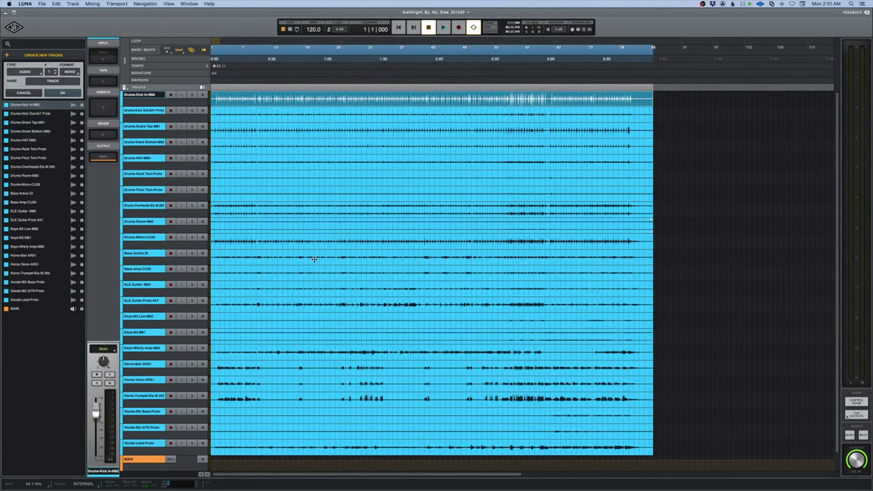
{"action": "left_click", "coordinate": [320, 449], "text": "shift"}
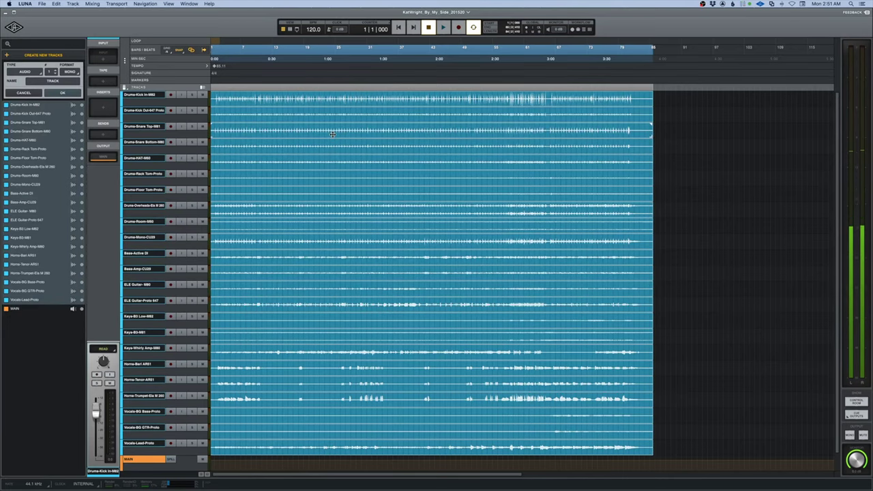
Shift the selected clips to start at 1|4|614, turning grid snapping off for the fine adjustment.
{"action": "key", "text": "t"}
{"action": "key", "text": "t"}
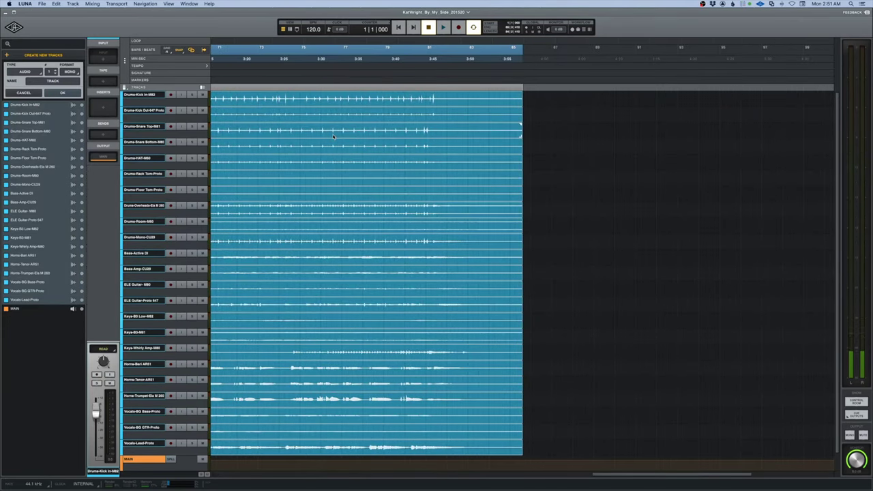
{"action": "key", "text": "super+minus"}
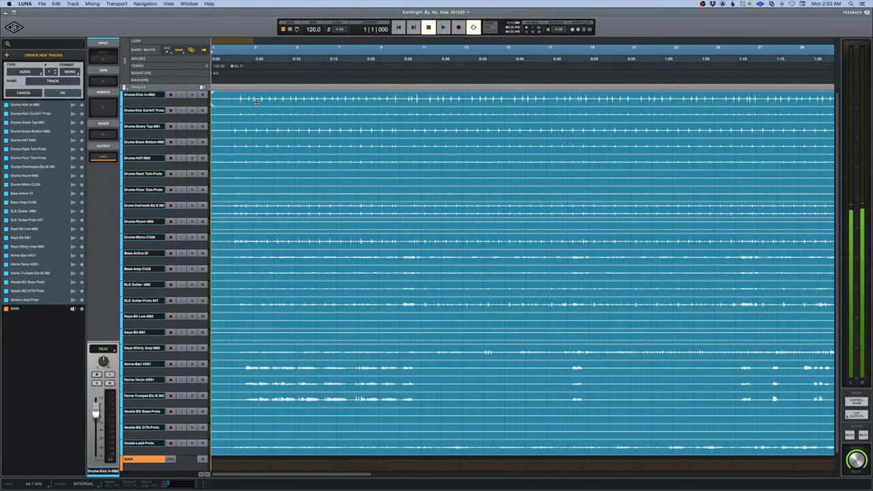
{"action": "left_click_drag", "start_coordinate": [254, 100], "coordinate": [271, 103]}
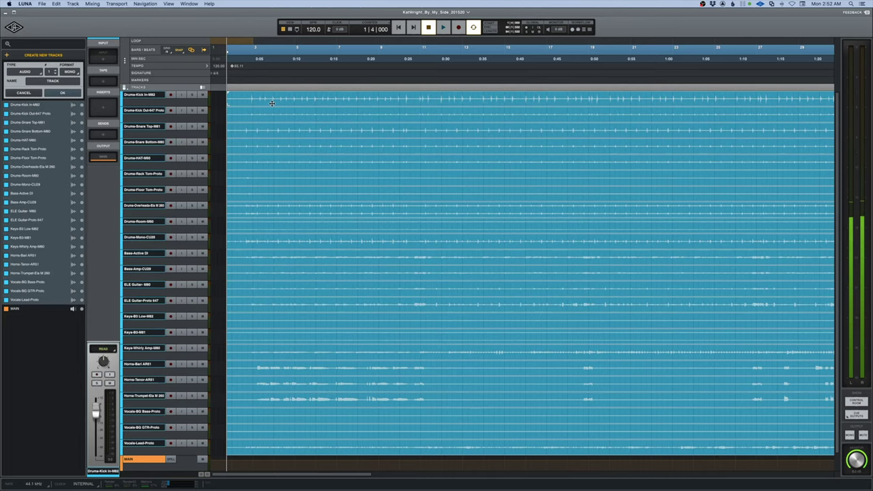
{"action": "left_click", "coordinate": [181, 50]}
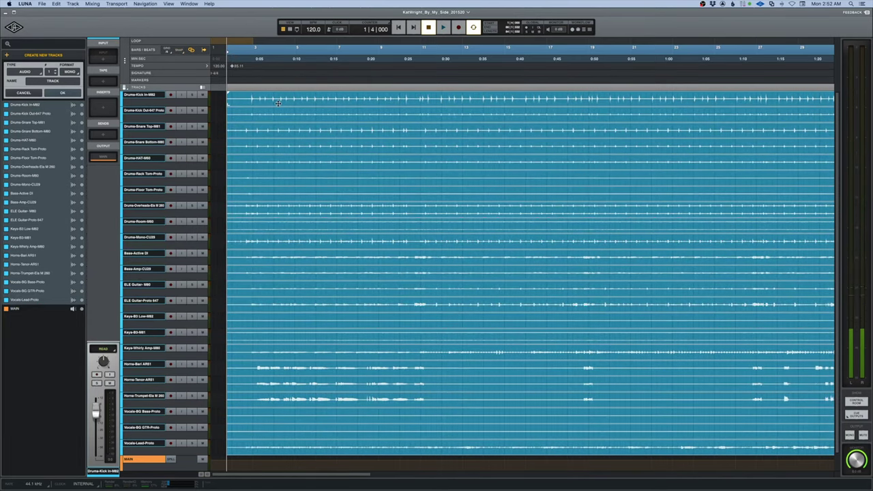
{"action": "left_click_drag", "start_coordinate": [278, 103], "coordinate": [281, 103]}
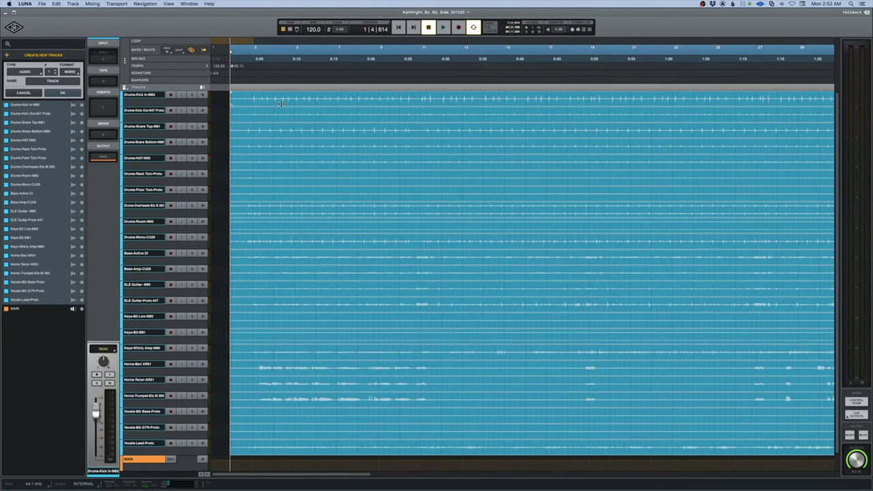
Play the session from the start to check the shifted clips against the click.
{"action": "key", "text": "Return"}
{"action": "key", "text": "space"}
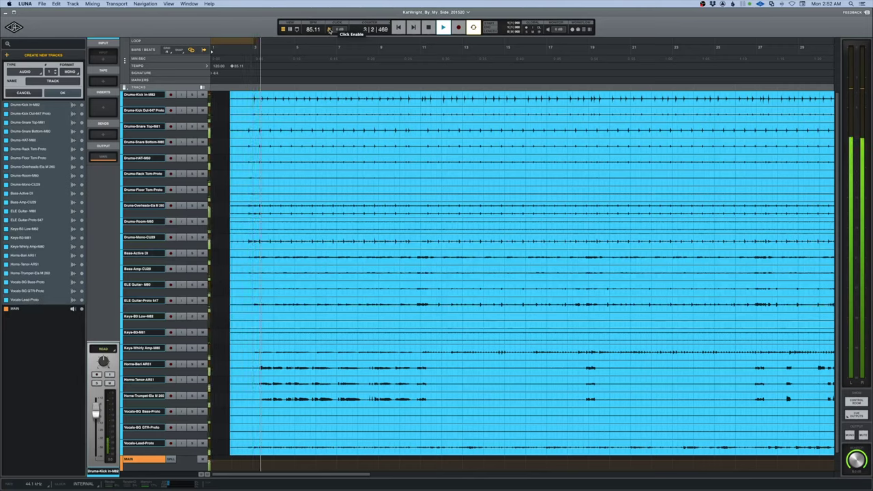
{"action": "key", "text": "space"}
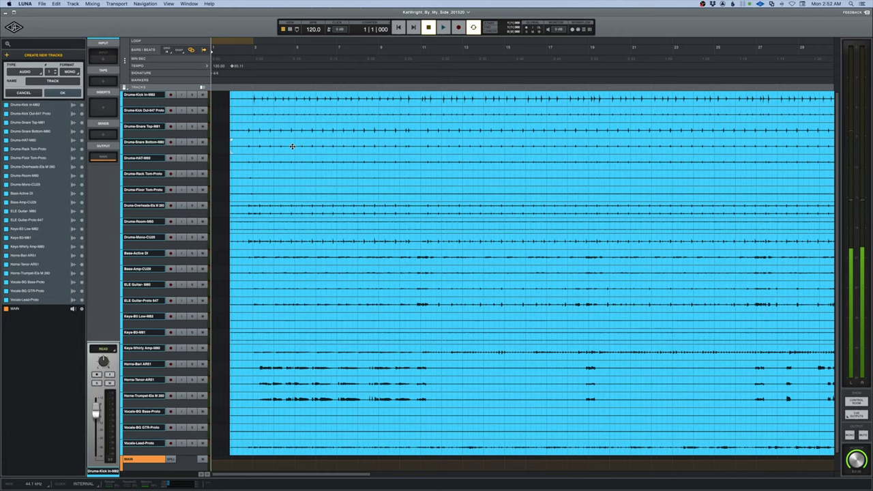
Colour all the drum tracks, Drums-Kick In-M82 through Drums-Mono-CU29, tan.
{"action": "left_click", "coordinate": [139, 95]}
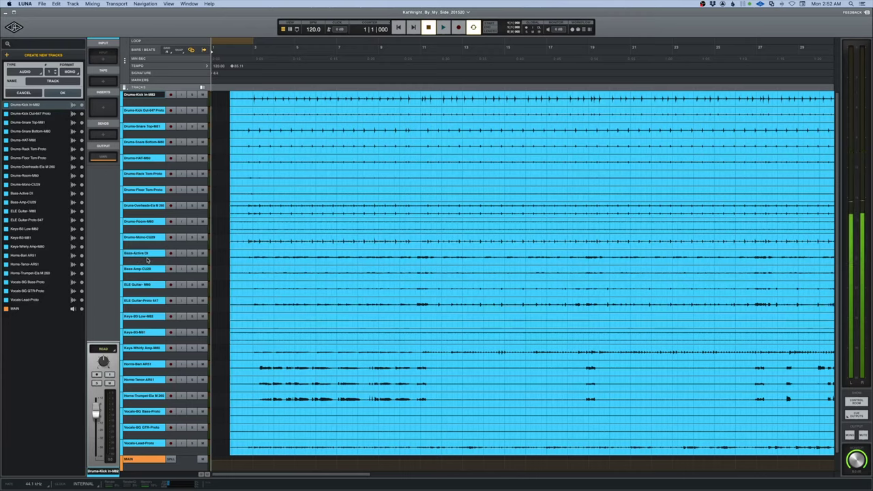
{"action": "left_click", "coordinate": [143, 237], "text": "shift"}
{"action": "left_click", "coordinate": [49, 87]}
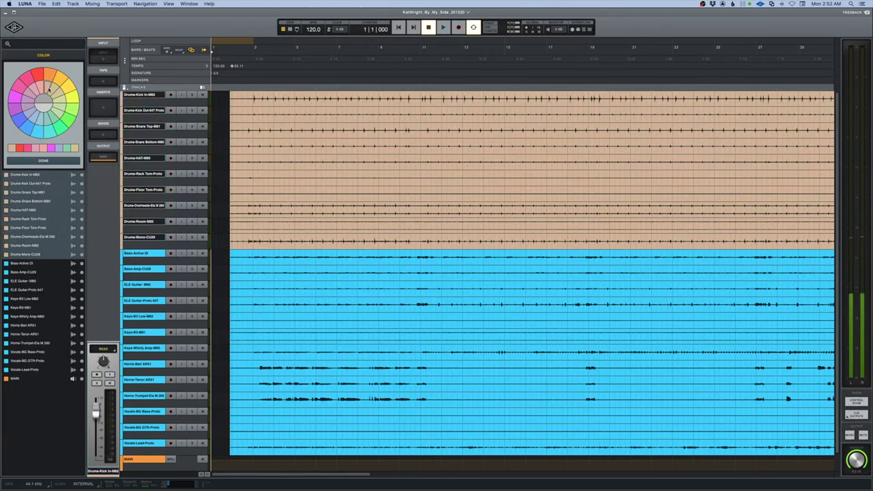
Colour the Bass tracks periwinkle blue, the ELE Guitar tracks light green, the Keys tracks purple and the Horns tracks pale yellow.
{"action": "left_click", "coordinate": [31, 113]}
{"action": "left_click", "coordinate": [60, 106]}
{"action": "left_click", "coordinate": [28, 104]}
{"action": "left_click", "coordinate": [60, 100]}
Colour the three Vocals tracks red and clear the track selection.
{"action": "left_click", "coordinate": [140, 444], "text": "shift"}
{"action": "left_click", "coordinate": [36, 76]}
{"action": "left_click", "coordinate": [220, 353]}
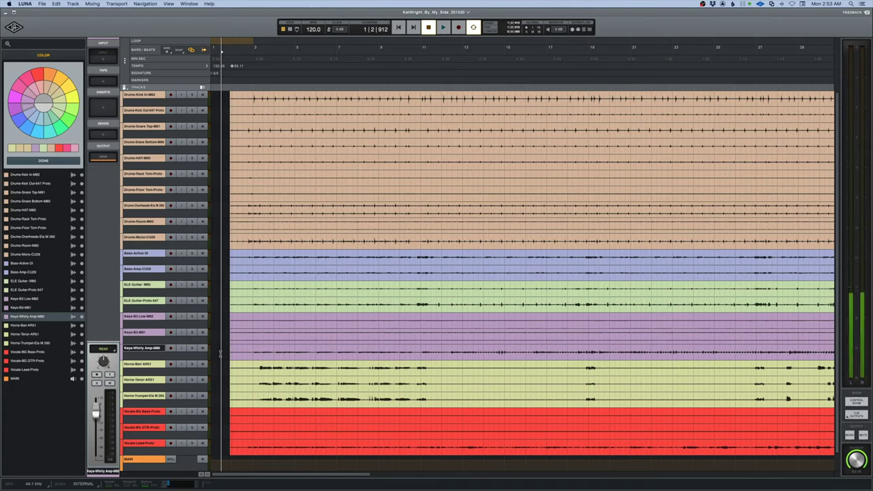
Fit the full song in the timeline, play it from the start, and switch to the mixer with the drum channels in view.
{"action": "key", "text": "r"}
{"action": "key", "text": "r"}
{"action": "key", "text": "r"}
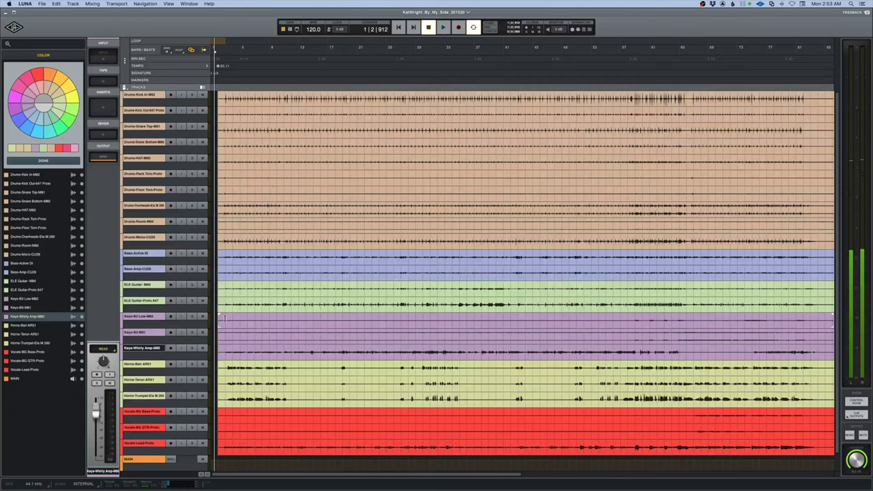
{"action": "key", "text": "space"}
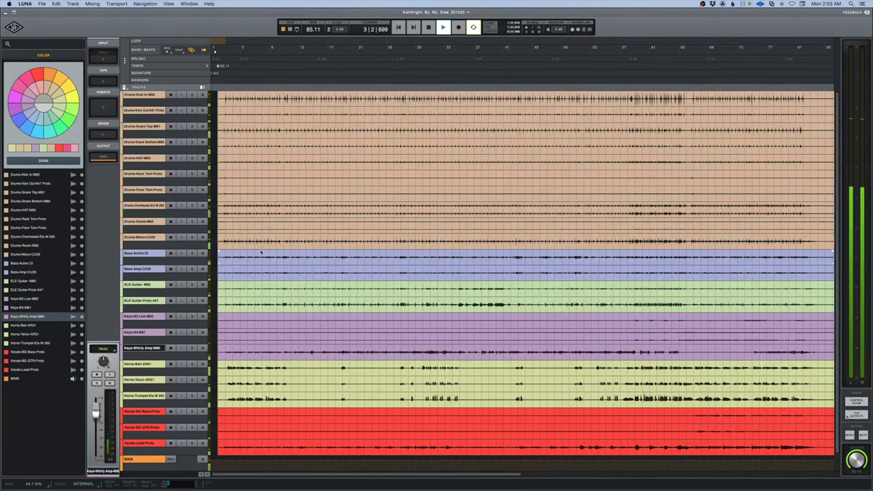
{"action": "key", "text": "super+equal"}
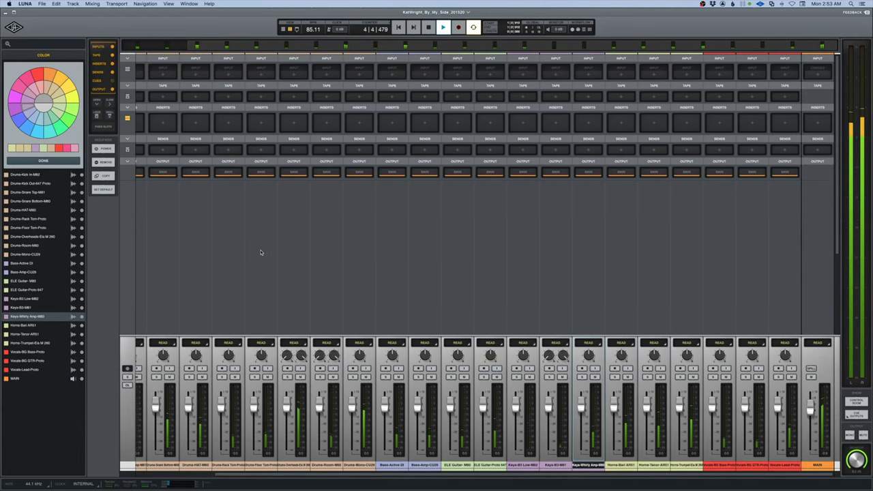
{"action": "scroll", "coordinate": [260, 252], "scroll_direction": "left", "scroll_amount": 4}
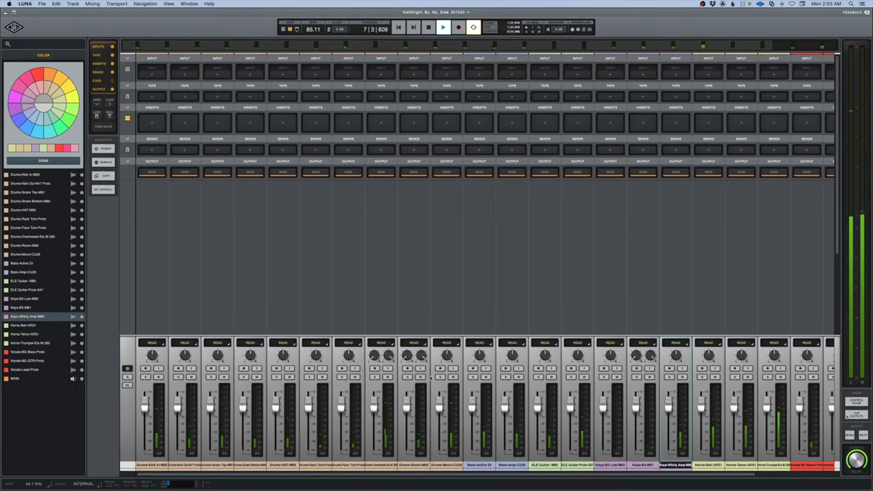
{"action": "key", "text": "space"}
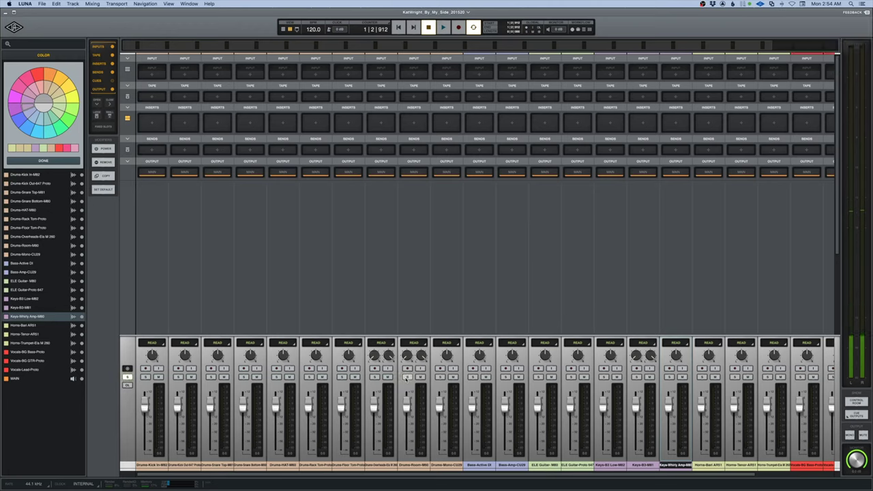
Audition the drum room track in solo with its fader raised against the overheads, then reset the fader and leave only the overheads soloed.
{"action": "key", "text": "space"}
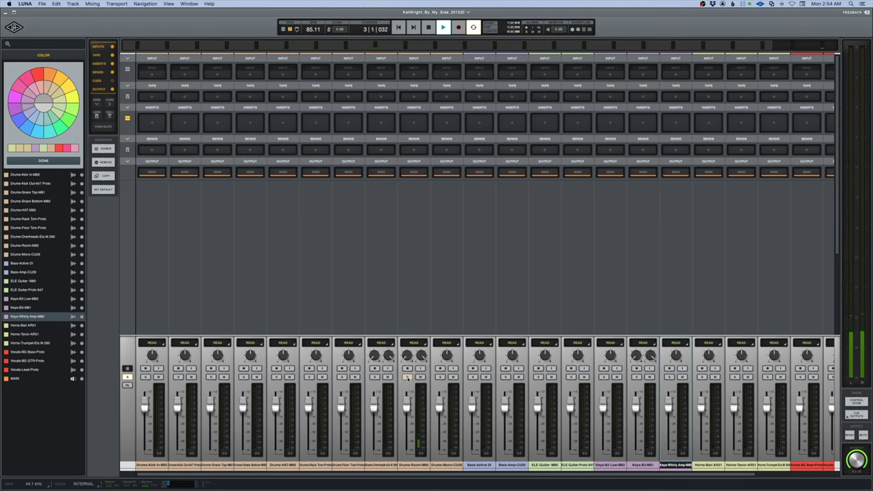
{"action": "left_click_drag", "start_coordinate": [405, 401], "coordinate": [407, 390]}
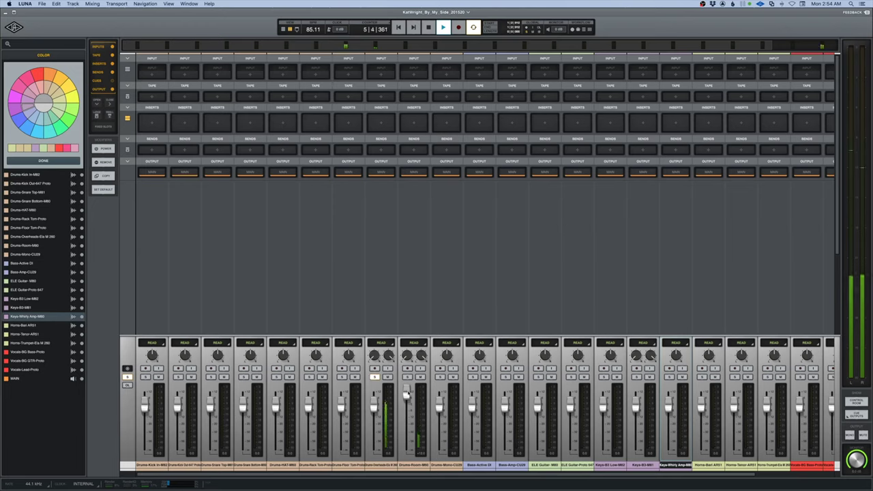
{"action": "left_click", "coordinate": [407, 391], "text": "alt"}
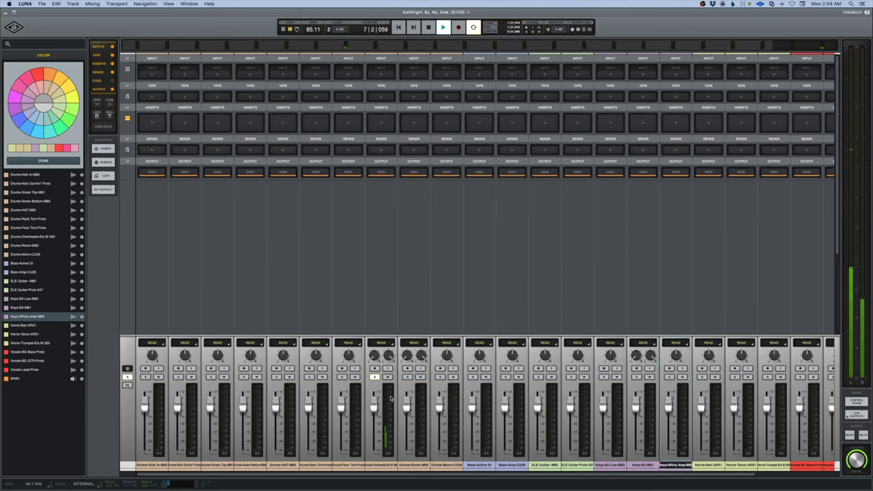
{"action": "key", "text": "space"}
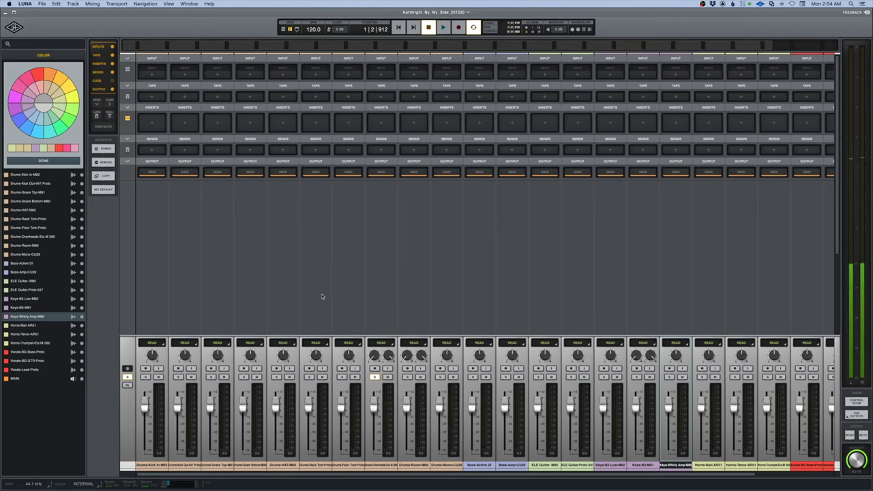
Audition the Kick Out track and the Snare Top track in solo against the overheads, raising the Snare Top fader.
{"action": "left_click", "coordinate": [374, 376]}
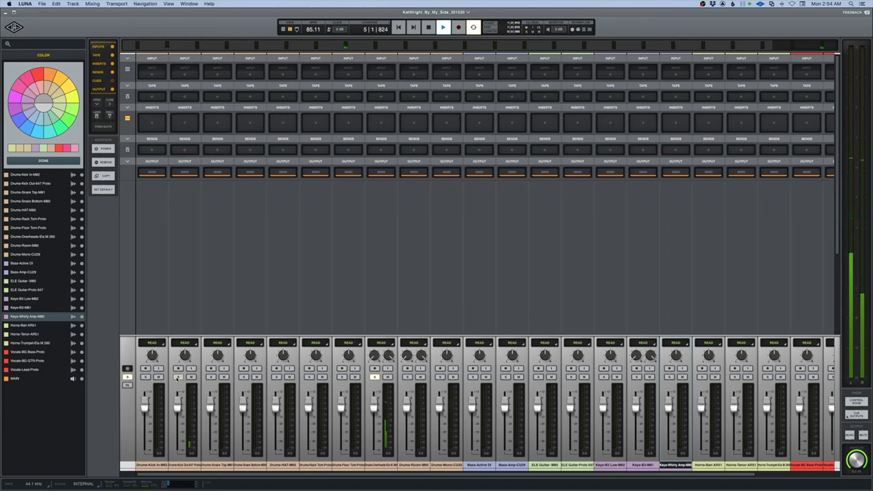
{"action": "left_click_drag", "start_coordinate": [178, 407], "coordinate": [177, 393]}
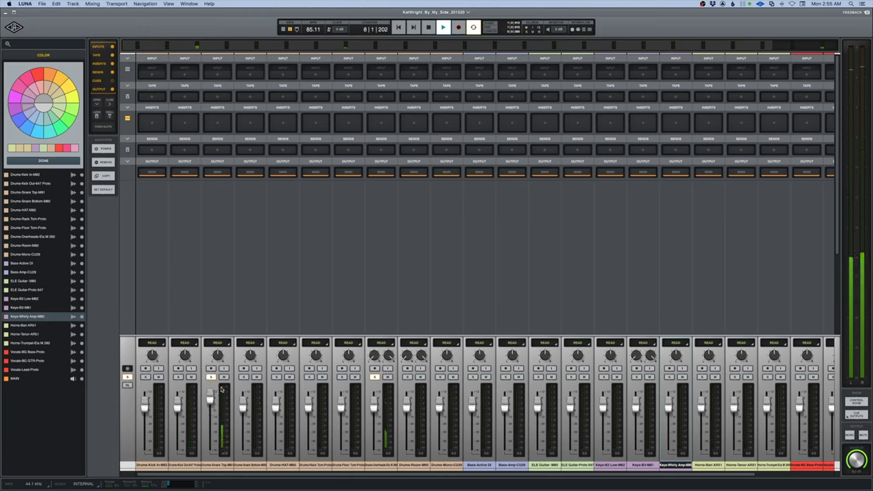
{"action": "key", "text": "space"}
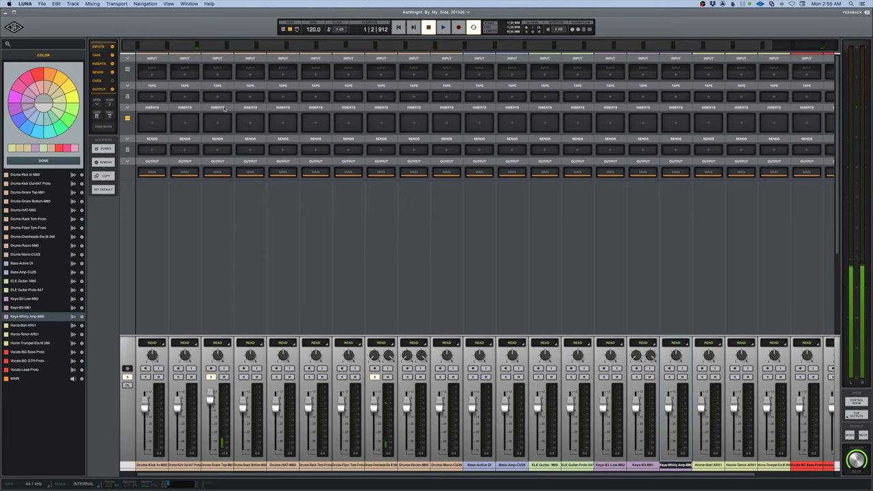
Insert FF Pro-Q 2 in the first insert slot of Drums-Snare Top-M81 and move its window clear of the channel faders.
{"action": "left_click", "coordinate": [223, 100]}
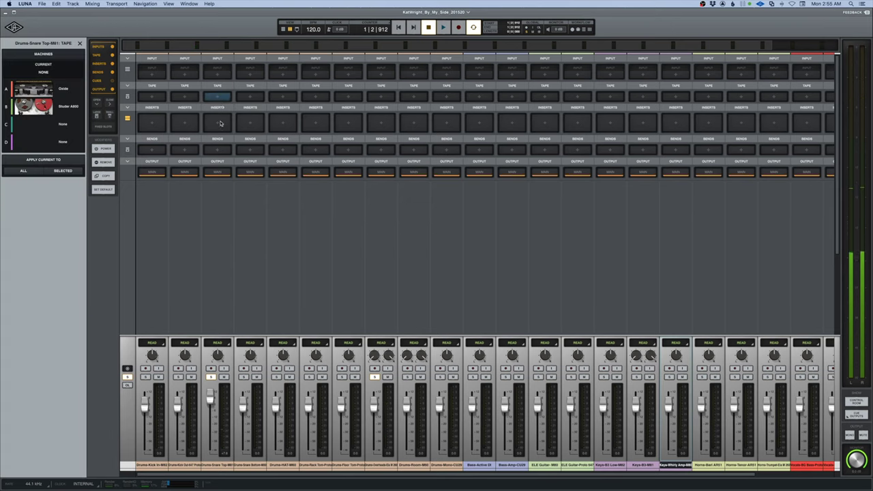
{"action": "left_click", "coordinate": [220, 123]}
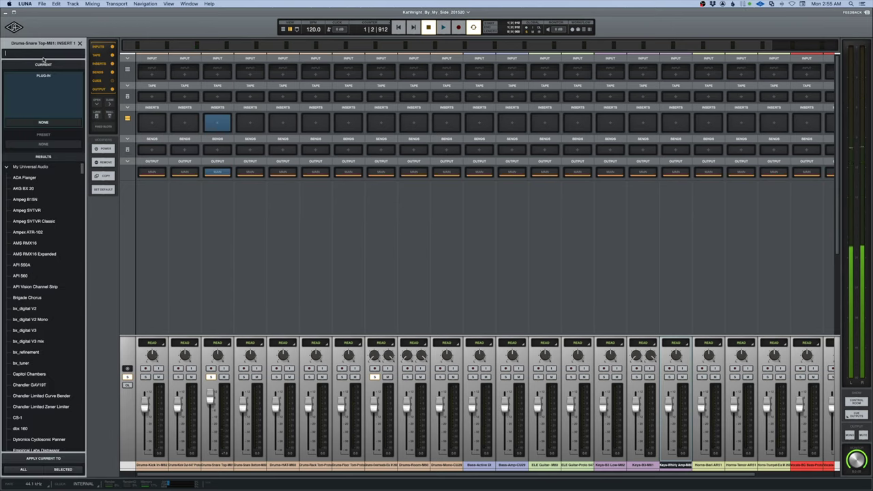
{"action": "type", "text": "pro"}
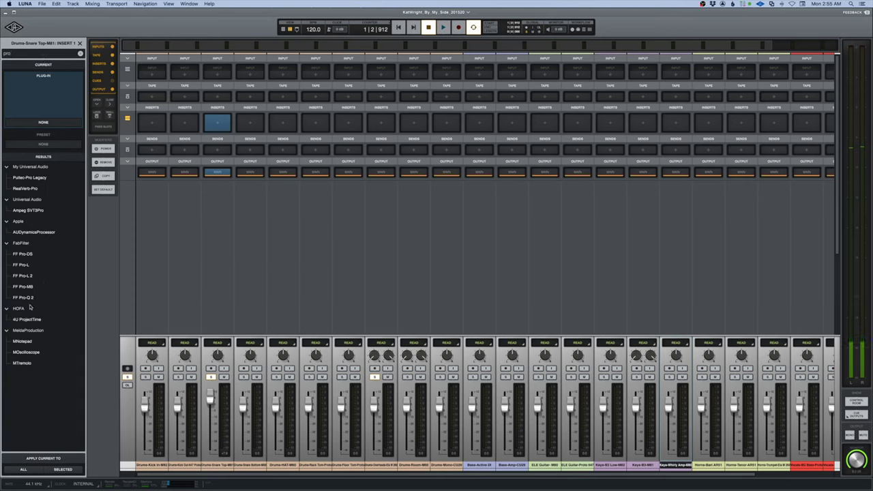
{"action": "left_click", "coordinate": [30, 298]}
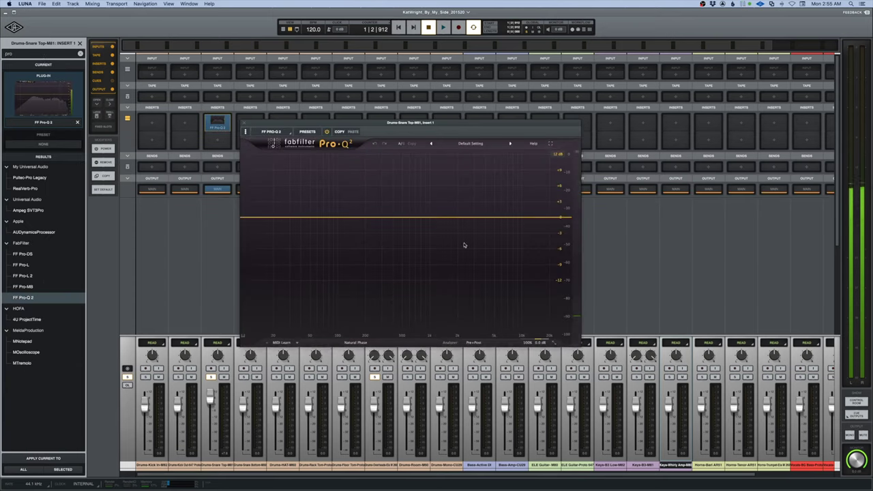
{"action": "left_click_drag", "start_coordinate": [439, 125], "coordinate": [439, 85]}
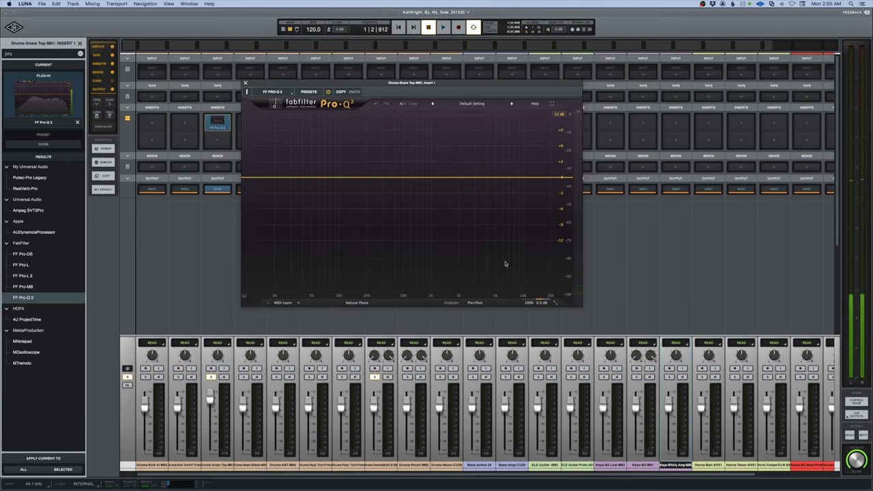
Compare Snare Top with normal and inverted phase against the overheads during playback, using Pro-Q 2's Phase Invert.
{"action": "mouse_move", "coordinate": [537, 303]}
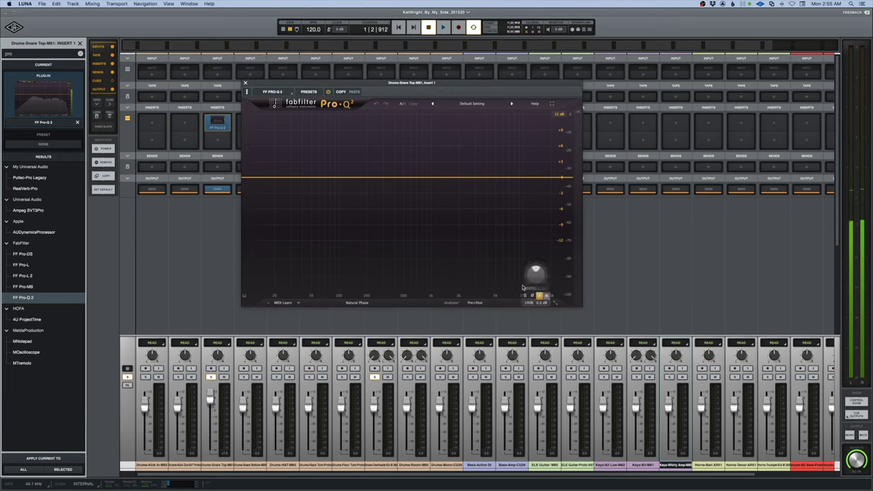
{"action": "key", "text": "space"}
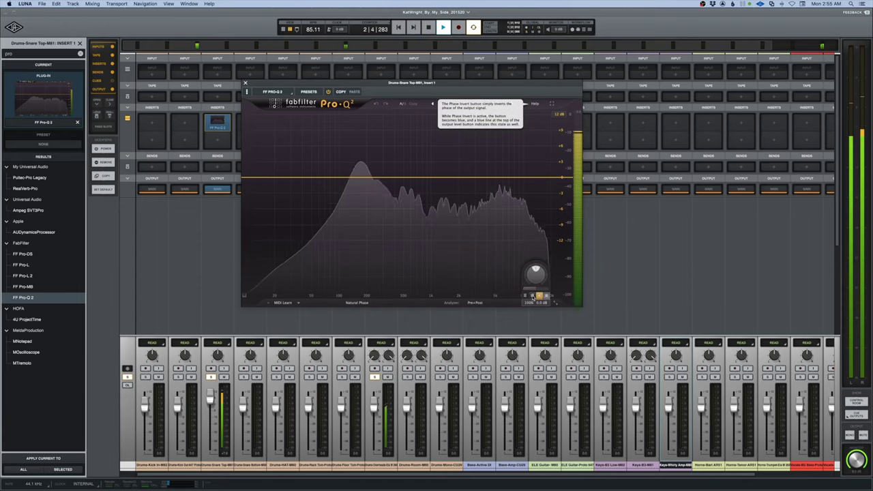
{"action": "left_click", "coordinate": [532, 296]}
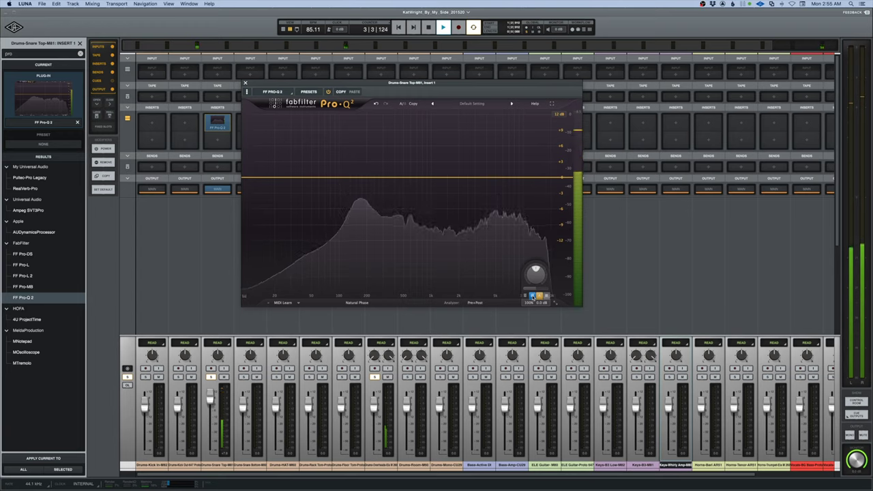
{"action": "left_click", "coordinate": [532, 296]}
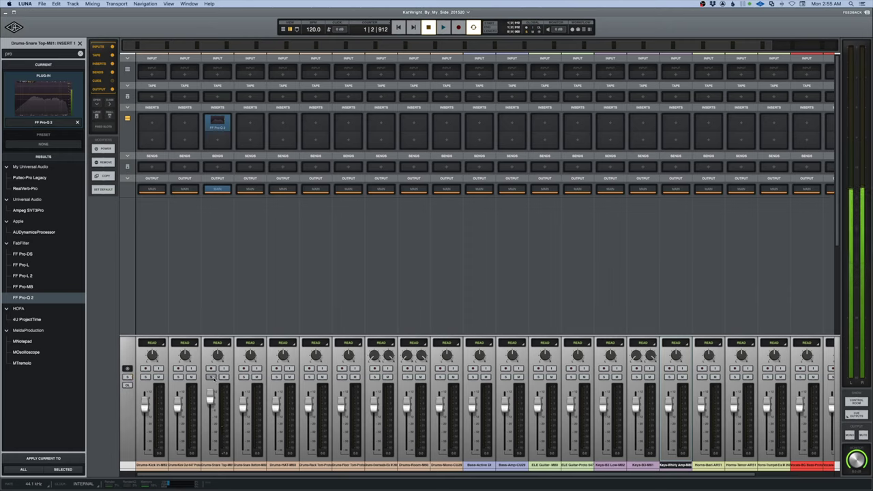
Solo Snare Top and Snare Bottom together, copy the Pro-Q 2 insert to Snare Bottom, and open both plug-in windows during playback.
{"action": "left_click", "coordinate": [211, 376]}
{"action": "key", "text": "space"}
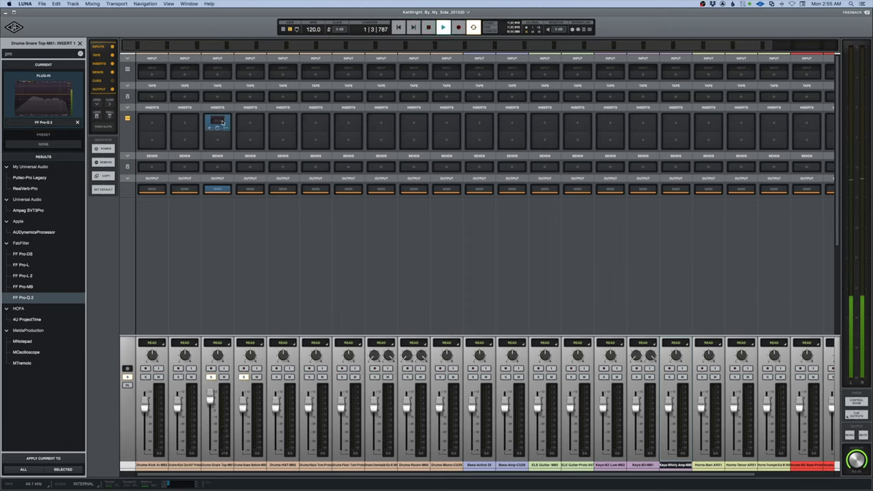
{"action": "left_click_drag", "start_coordinate": [222, 123], "coordinate": [252, 124]}
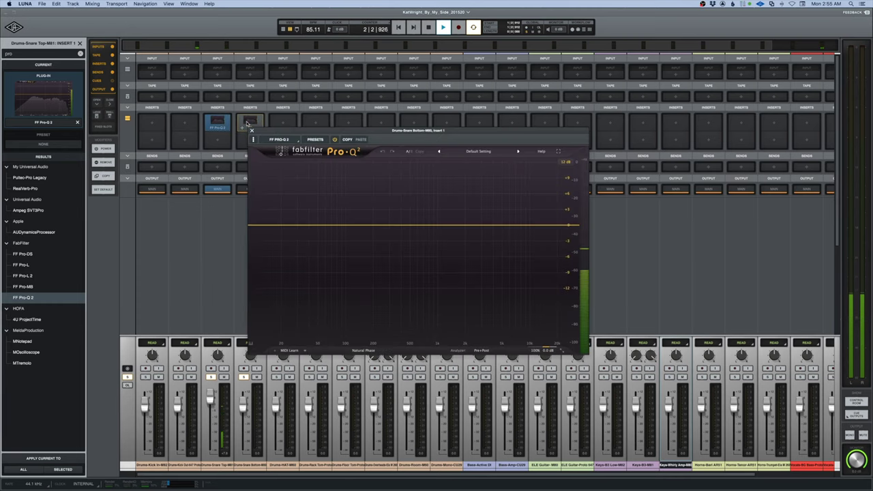
{"action": "left_click", "coordinate": [222, 121]}
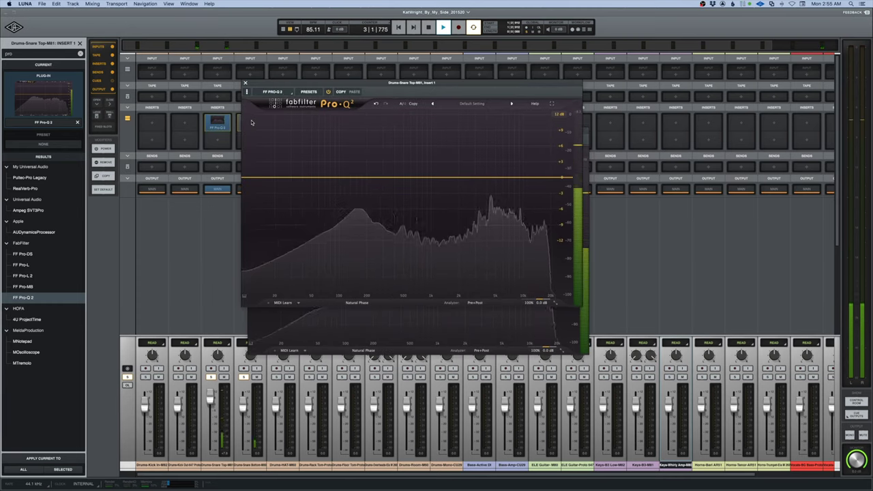
{"action": "left_click", "coordinate": [239, 123]}
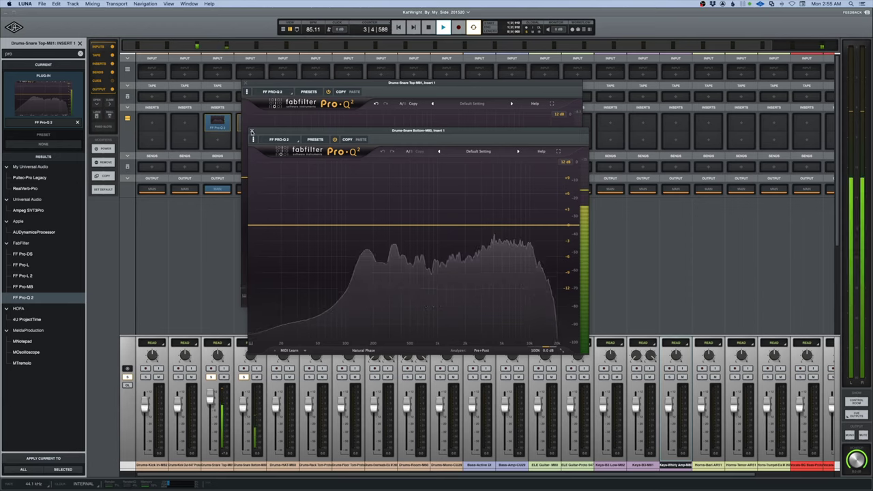
Toggle Phase Invert in Snare Bottom's Pro-Q 2 to compare its phase against Snare Top, and close Snare Top's plug-in window.
{"action": "mouse_move", "coordinate": [539, 345]}
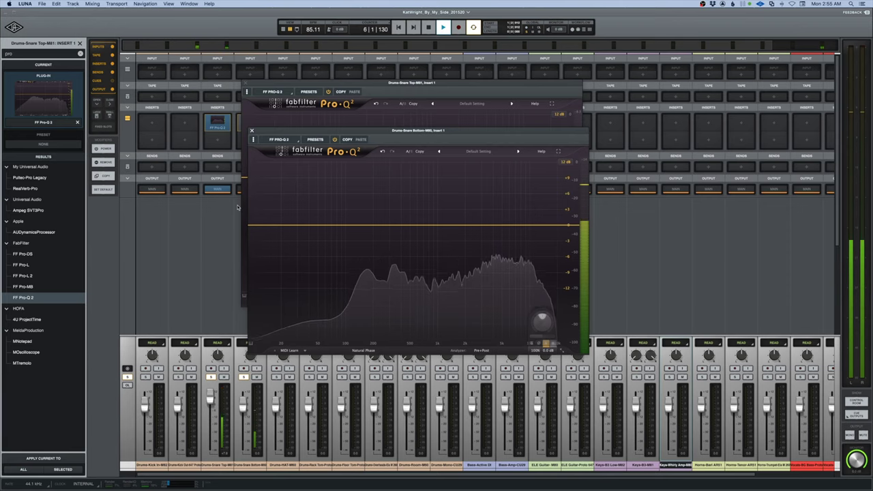
{"action": "left_click", "coordinate": [246, 90]}
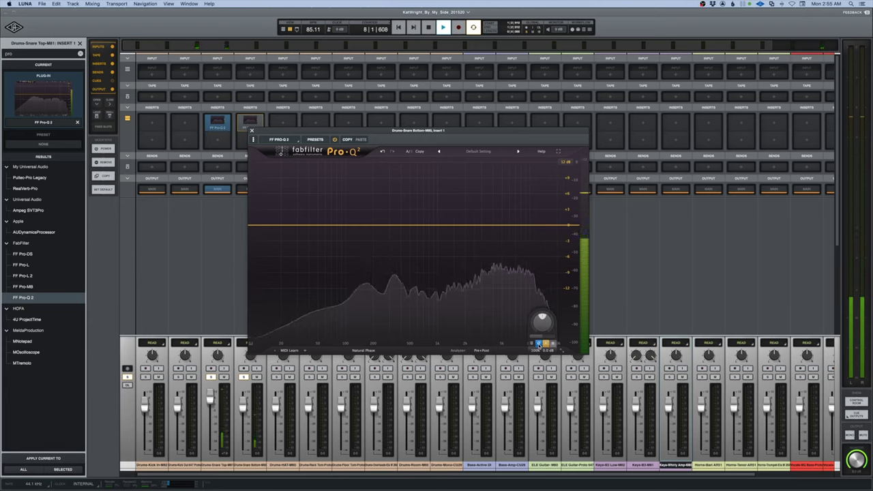
{"action": "key", "text": "space"}
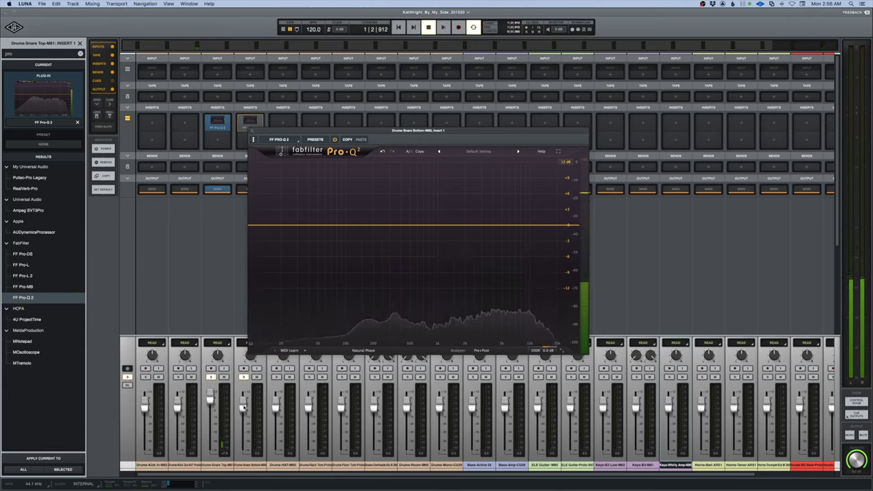
Raise the Snare Bottom fader to about Snare Top's level, repeat the phase comparison during playback, and close the plug-in window.
{"action": "key", "text": "space"}
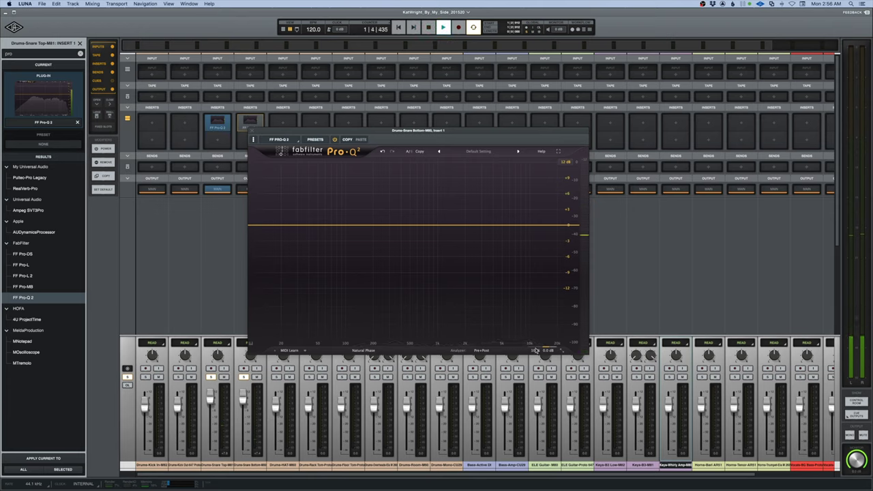
{"action": "mouse_move", "coordinate": [536, 351]}
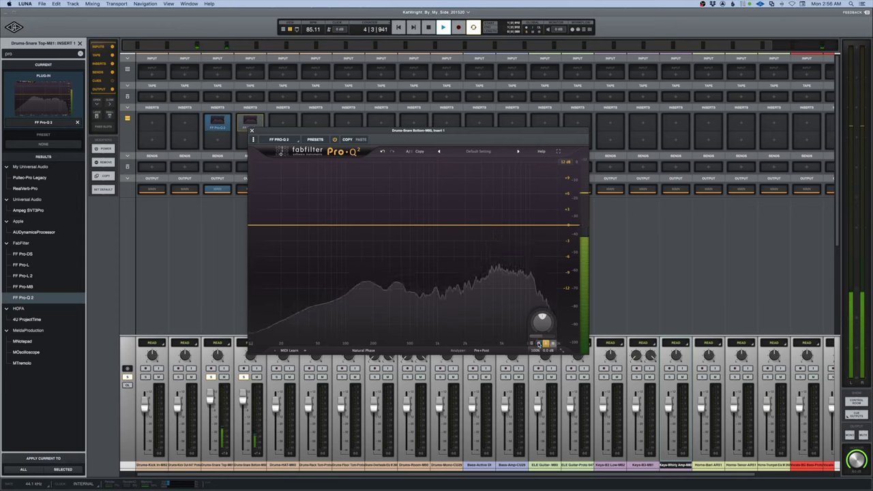
{"action": "key", "text": "space"}
{"action": "left_click", "coordinate": [251, 130]}
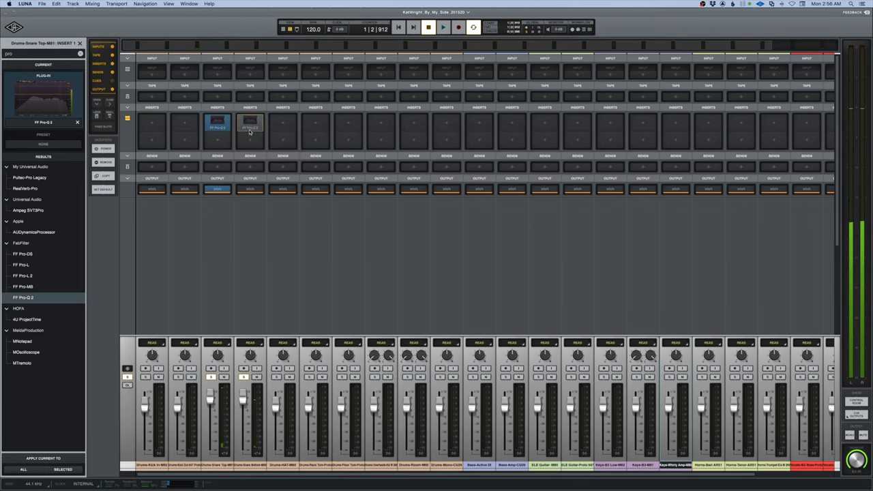
Remove the Pro-Q 2 inserts from the Snare Bottom and Snare Top tracks.
{"action": "right_click", "coordinate": [247, 127]}
{"action": "left_click", "coordinate": [216, 124]}
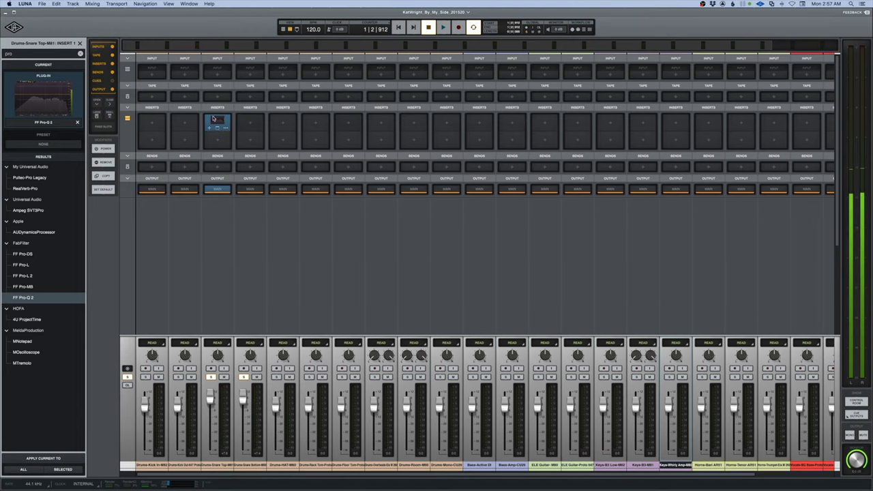
{"action": "right_click", "coordinate": [217, 125]}
{"action": "left_click", "coordinate": [213, 172]}
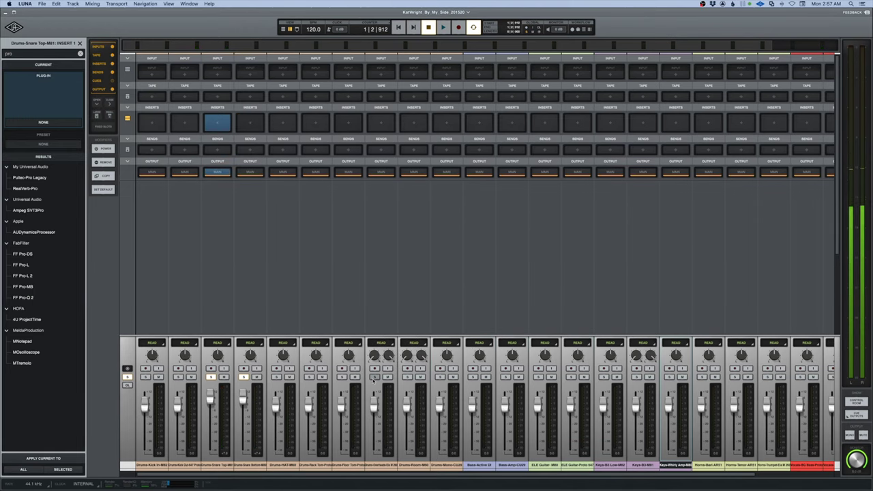
Play the session with Kick In and Overheads soloed, and load FF Pro-Q 2 on the Kick In track.
{"action": "key", "text": "space"}
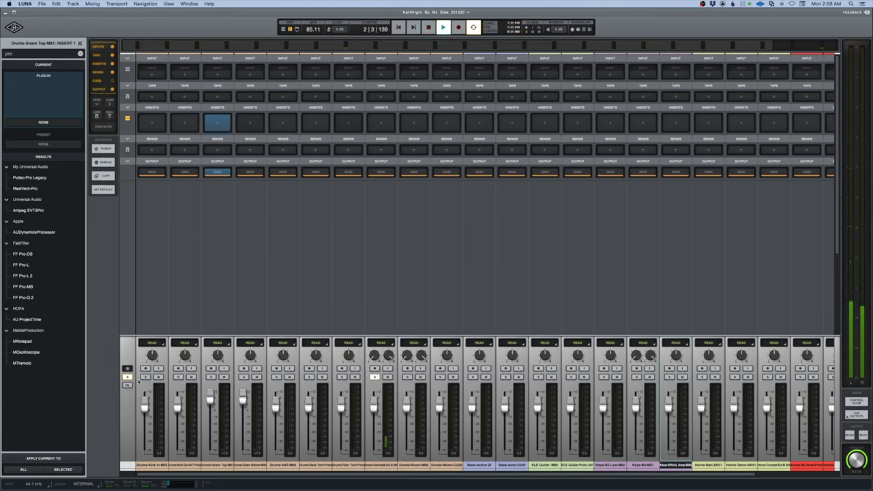
{"action": "left_click", "coordinate": [148, 123]}
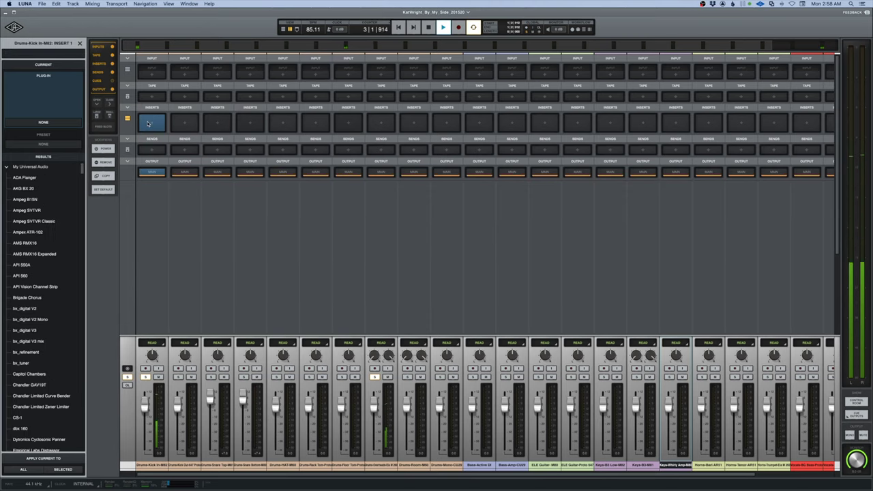
{"action": "type", "text": "pro"}
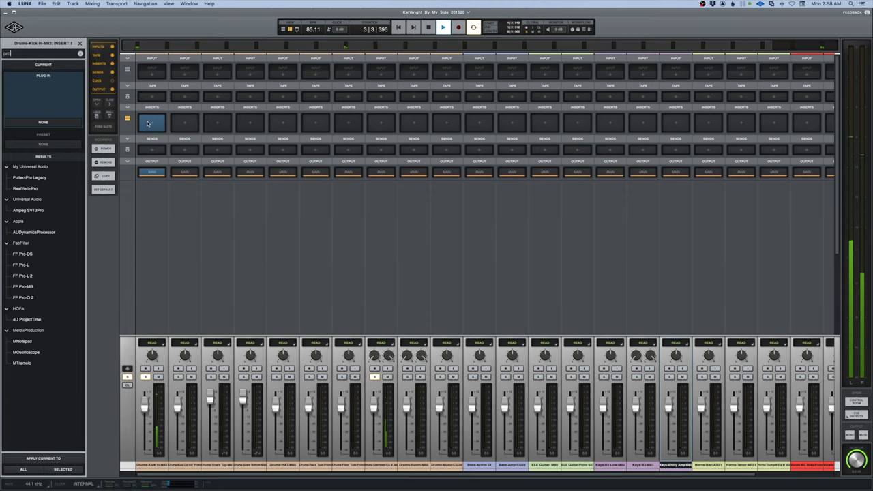
{"action": "double_click", "coordinate": [24, 297]}
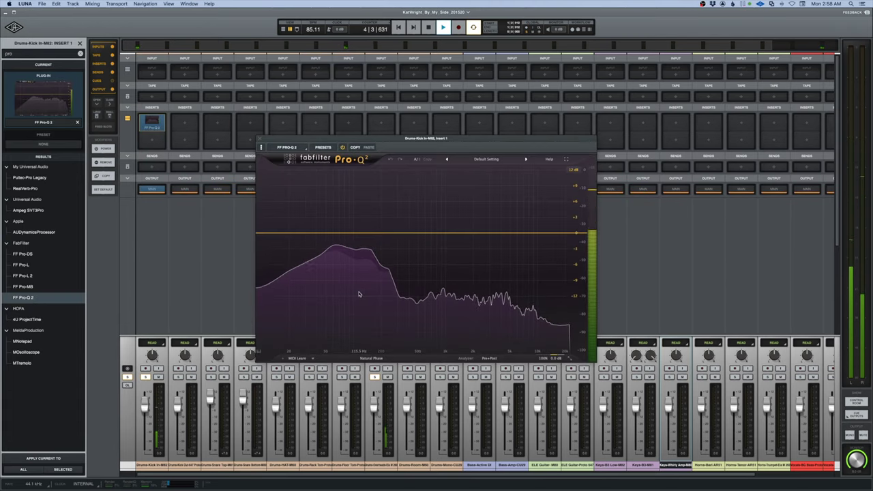
Toggle Phase Invert in Kick In's Pro-Q 2 to compare its phase against the Overheads, and stop playback.
{"action": "mouse_move", "coordinate": [550, 352]}
{"action": "left_click", "coordinate": [546, 353]}
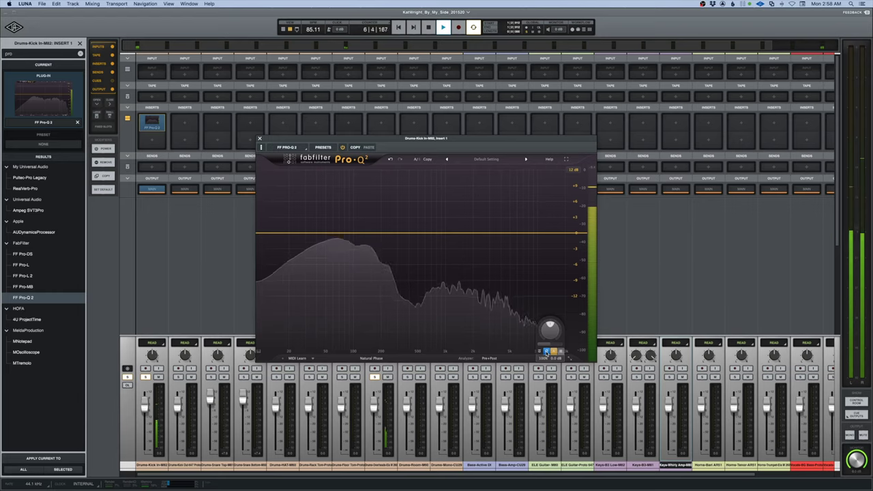
{"action": "left_click", "coordinate": [546, 352]}
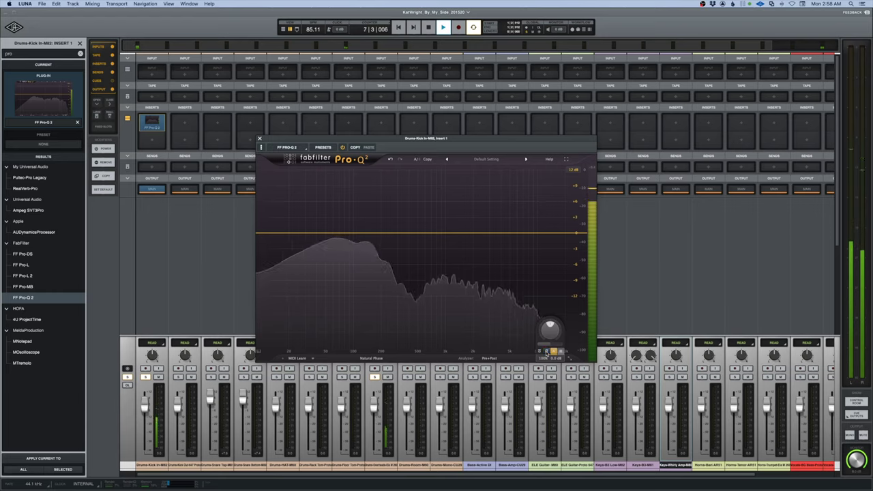
{"action": "left_click", "coordinate": [546, 353]}
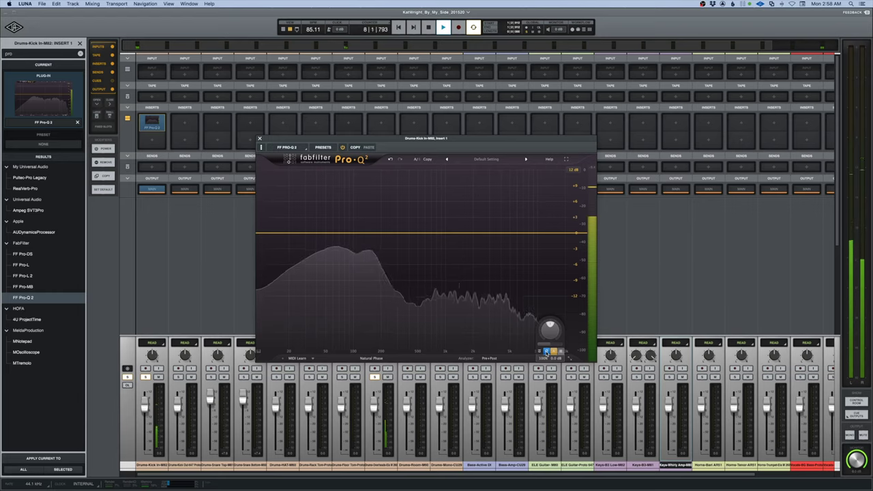
{"action": "left_click", "coordinate": [546, 352]}
{"action": "key", "text": "space"}
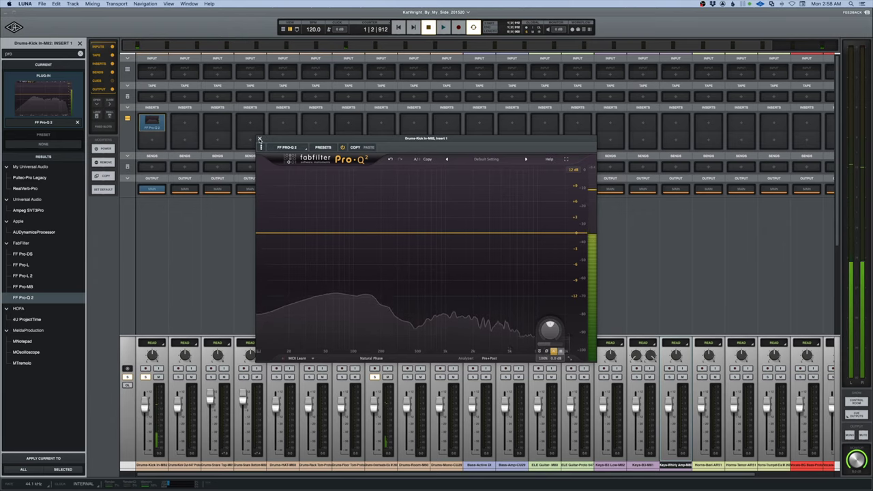
Close the Pro-Q 2 window and remove the plug-in from the Kick In track.
{"action": "left_click", "coordinate": [259, 138]}
{"action": "right_click", "coordinate": [162, 120]}
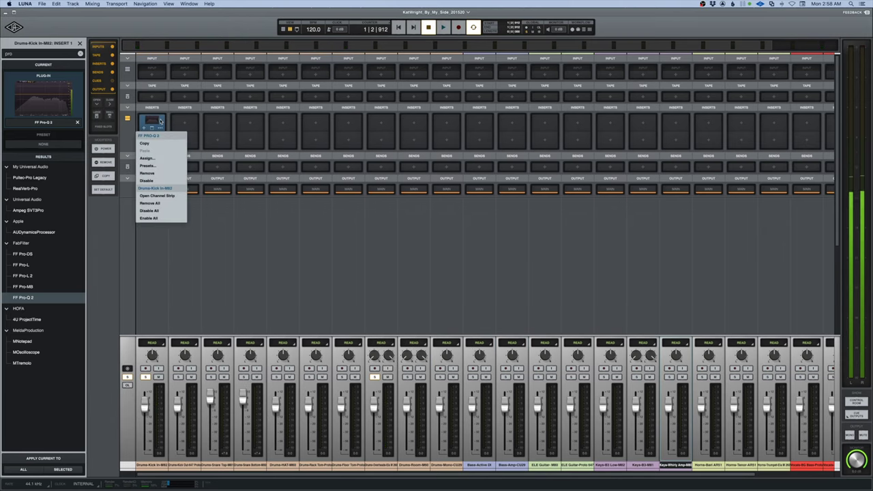
{"action": "left_click", "coordinate": [154, 176]}
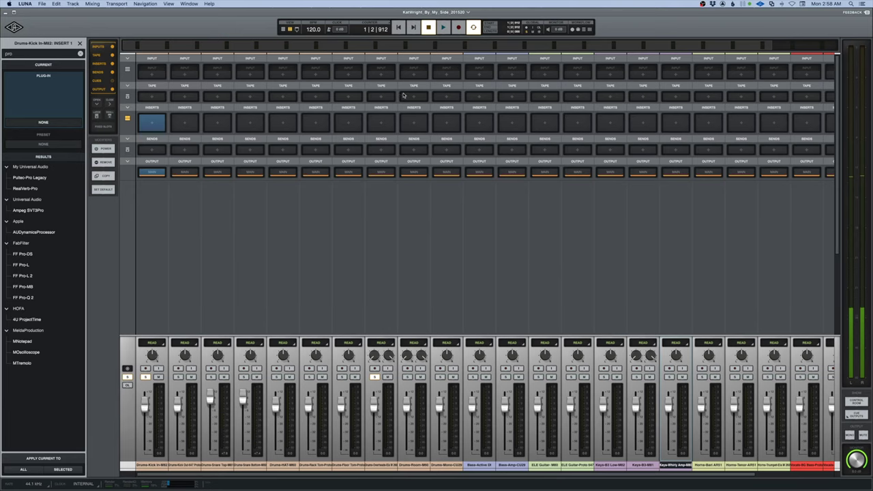
Load Sound Radix Auto-Align as an insert on the Overheads and Kick In tracks.
{"action": "left_click", "coordinate": [383, 130]}
{"action": "type", "text": "auto"}
{"action": "left_click", "coordinate": [30, 221]}
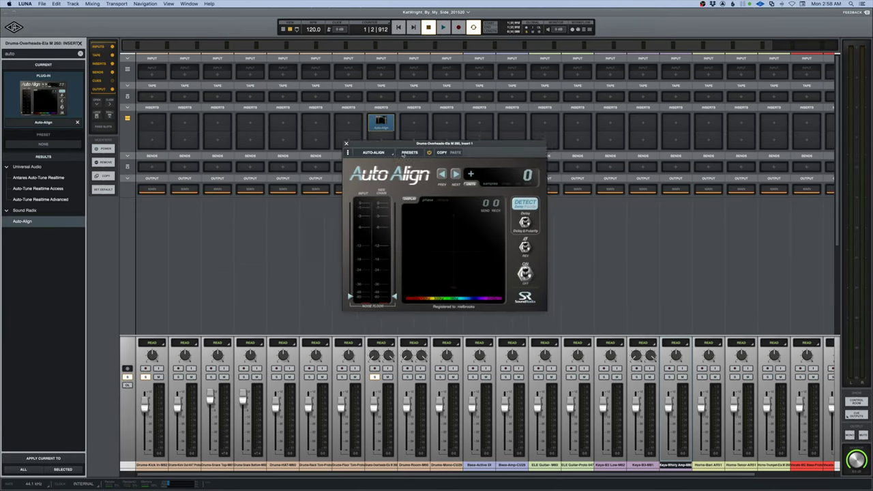
{"action": "left_click", "coordinate": [153, 125]}
{"action": "type", "text": "auto"}
{"action": "left_click", "coordinate": [29, 222]}
Arrange the two Auto-Align windows side by side and set the Overheads instance to send on 1.
{"action": "left_click_drag", "start_coordinate": [378, 139], "coordinate": [596, 152]}
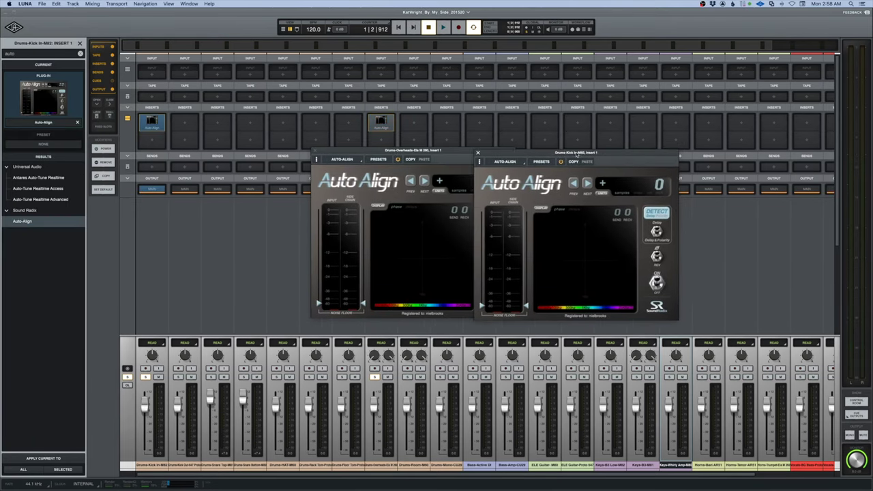
{"action": "left_click_drag", "start_coordinate": [455, 151], "coordinate": [412, 154]}
{"action": "left_click", "coordinate": [409, 222]}
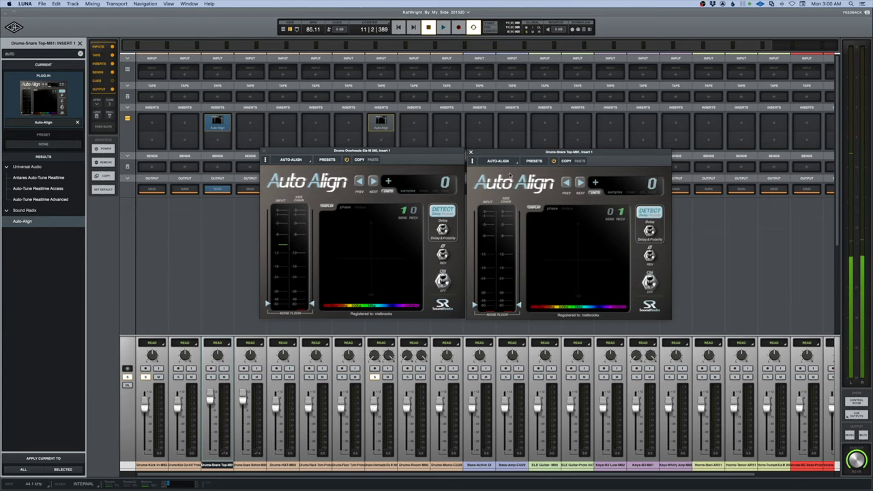
Close Snare Top's Auto-Align window, move its insert to the Kick In track, and open Kick In's instance.
{"action": "left_click", "coordinate": [470, 152]}
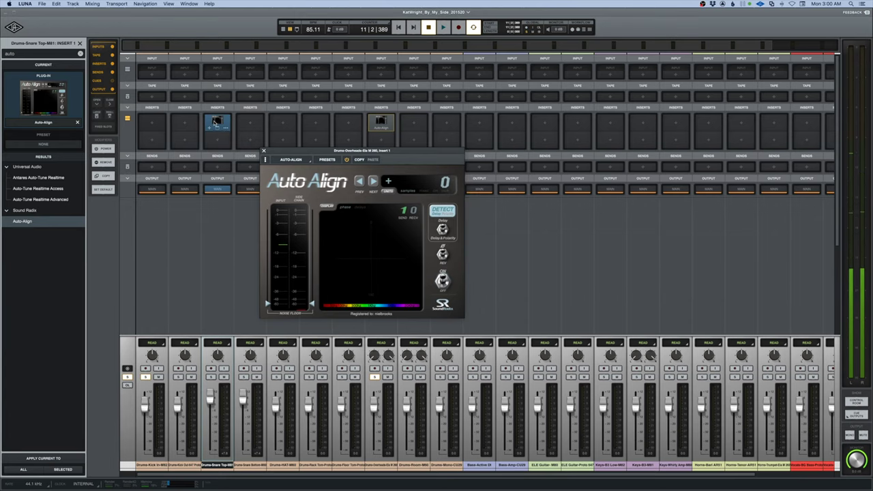
{"action": "left_click_drag", "start_coordinate": [216, 123], "coordinate": [145, 122]}
{"action": "left_click", "coordinate": [151, 123]}
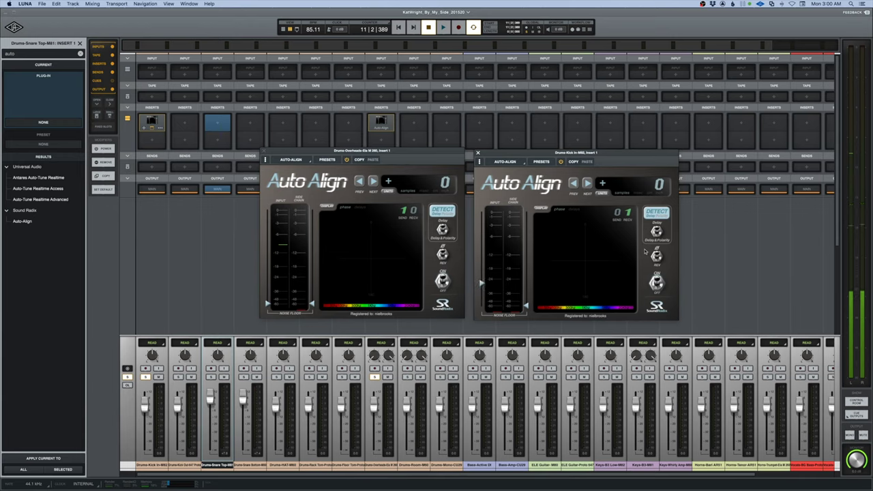
Run Detect in Kick In's Auto-Align during playback to align it with the Overheads, and stop playback.
{"action": "left_click", "coordinate": [656, 213]}
{"action": "key", "text": "space"}
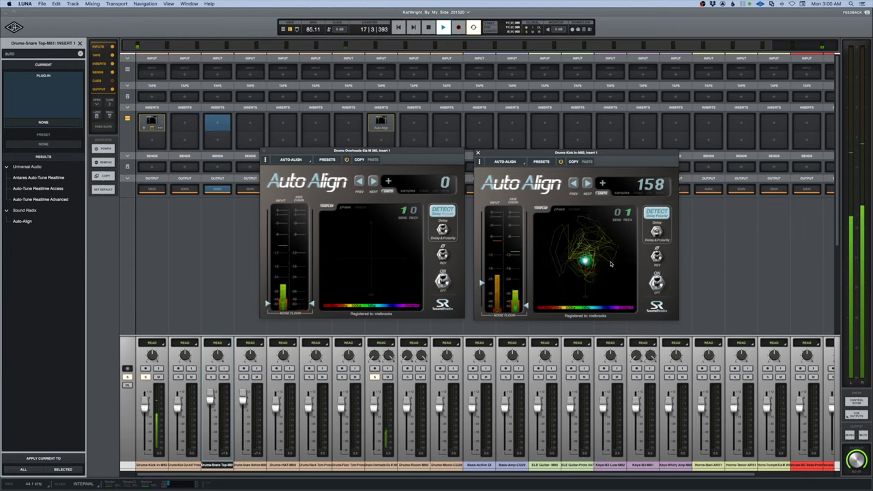
{"action": "key", "text": "space"}
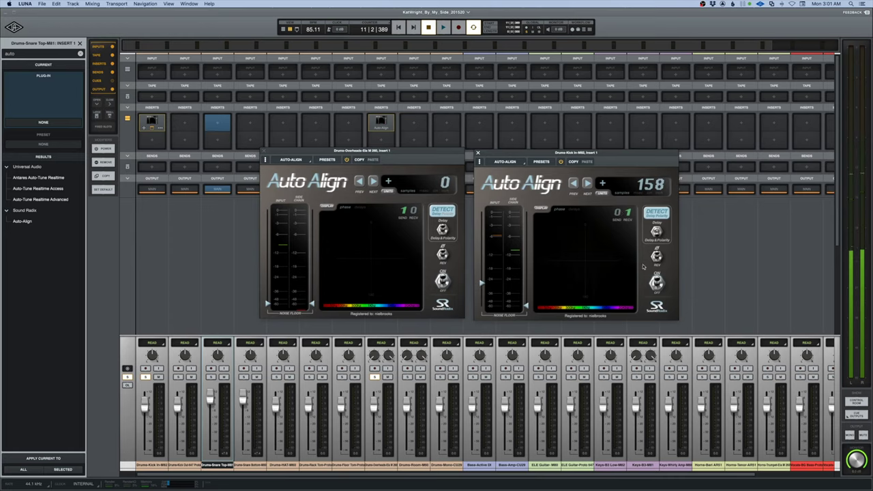
Compare Kick In's 158-sample and 0-sample Auto-Align settings during playback, leaving the delay at 0.
{"action": "left_click", "coordinate": [573, 183]}
{"action": "left_click", "coordinate": [586, 183]}
{"action": "left_click", "coordinate": [574, 184]}
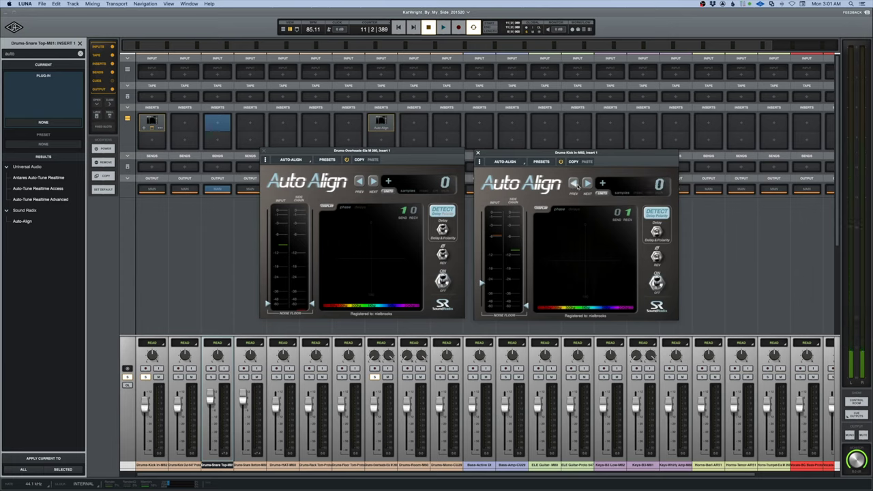
{"action": "key", "text": "space"}
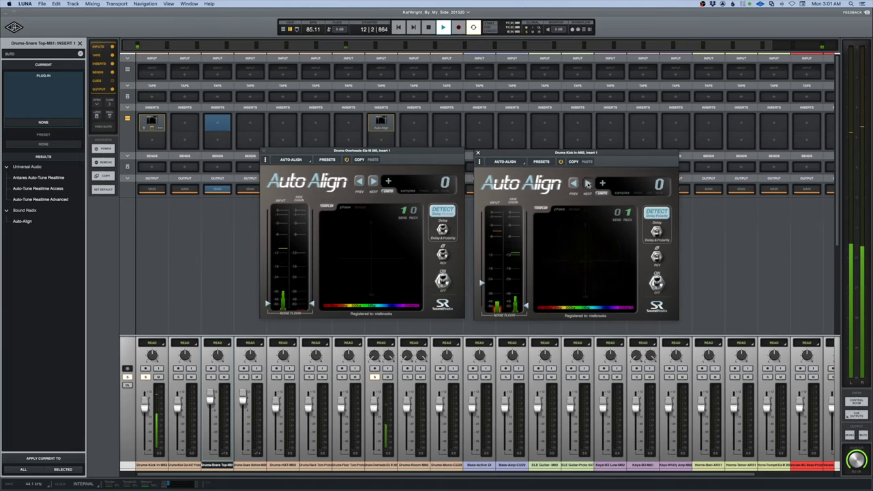
{"action": "left_click", "coordinate": [586, 183]}
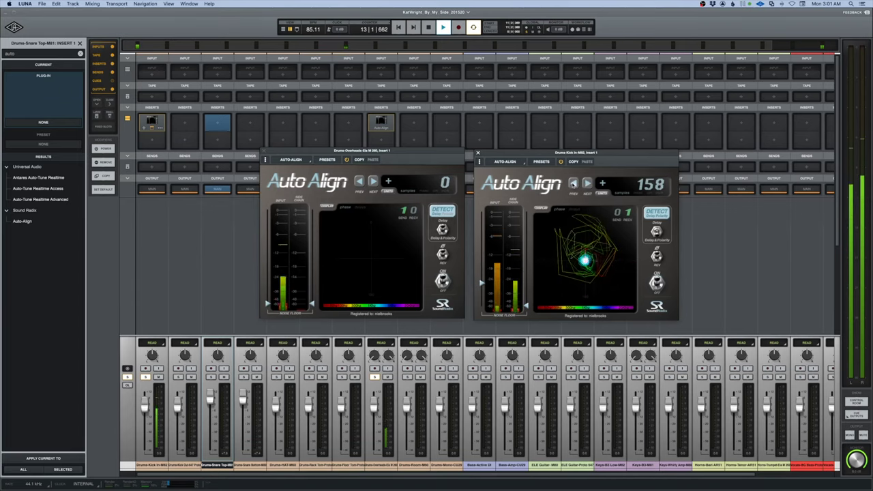
{"action": "left_click", "coordinate": [573, 183]}
{"action": "key", "text": "space"}
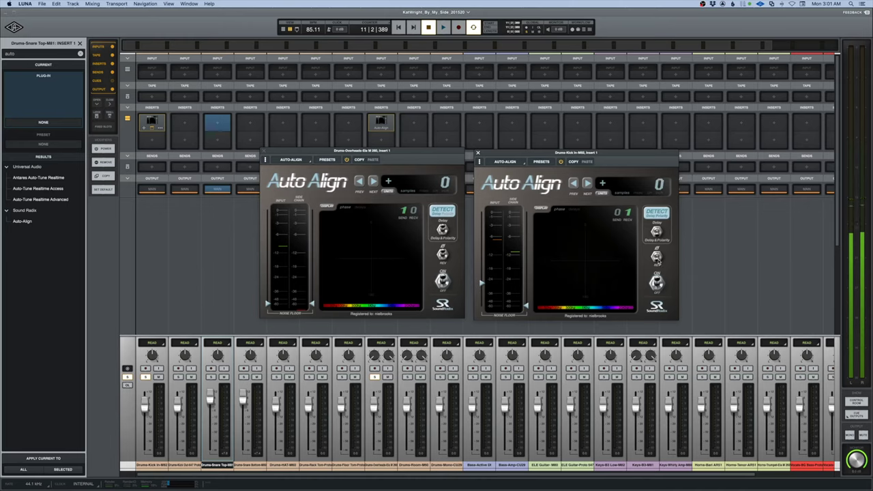
Play the kick and overheads again, and close both the Overheads and Kick In Auto-Align windows.
{"action": "key", "text": "space"}
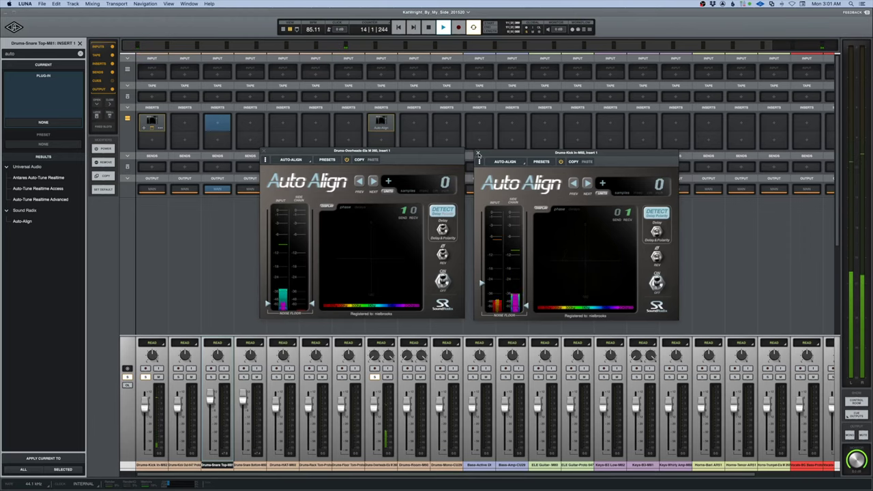
{"action": "left_click", "coordinate": [264, 150]}
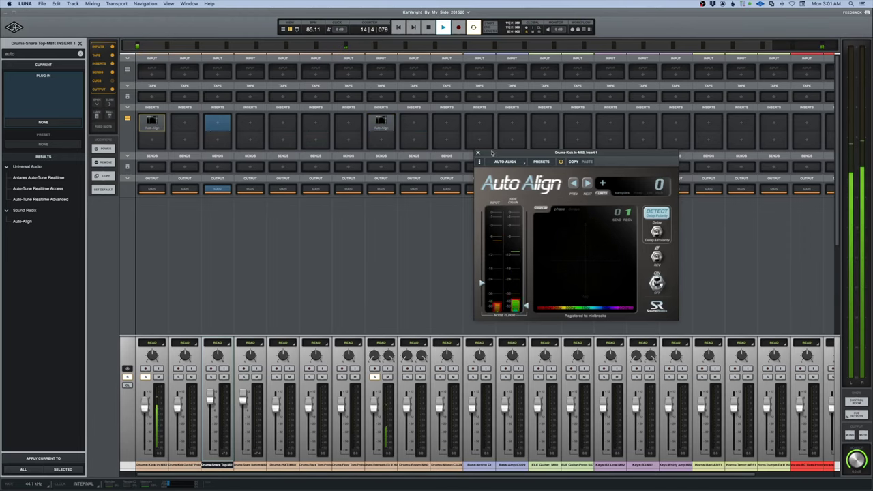
{"action": "key", "text": "space"}
{"action": "left_click", "coordinate": [478, 152]}
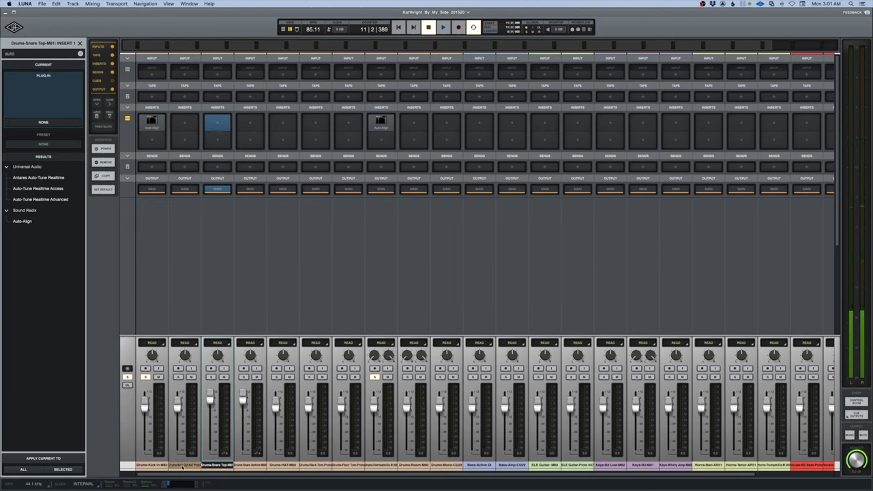
Reopen Kick In's Auto-Align, load Auto-Align on the Kick Out track, and place both windows side by side.
{"action": "left_click", "coordinate": [154, 121]}
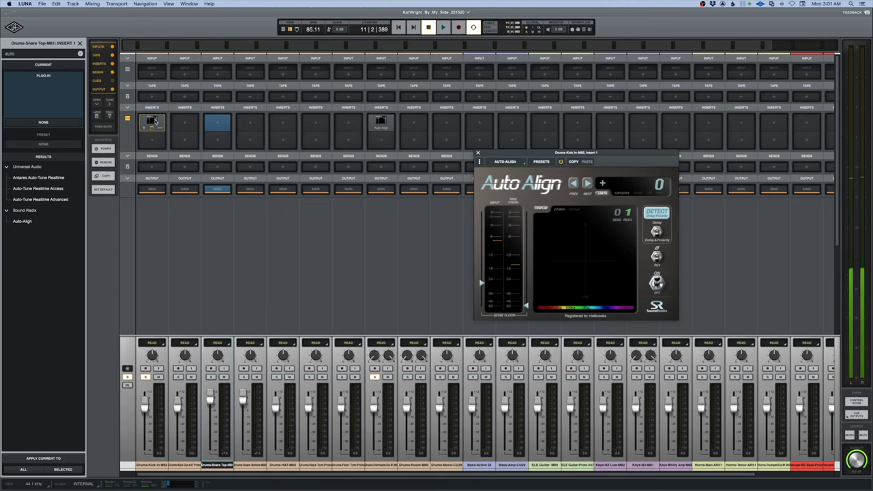
{"action": "left_click_drag", "start_coordinate": [540, 155], "coordinate": [376, 145]}
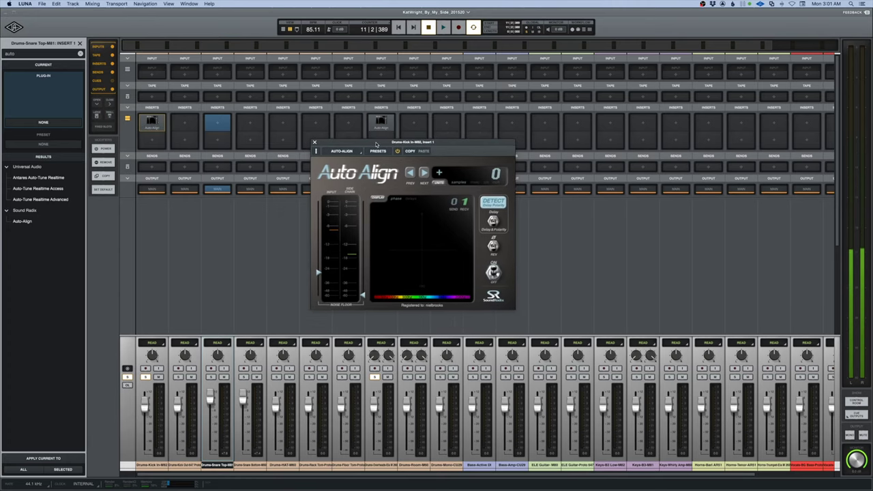
{"action": "left_click", "coordinate": [185, 126]}
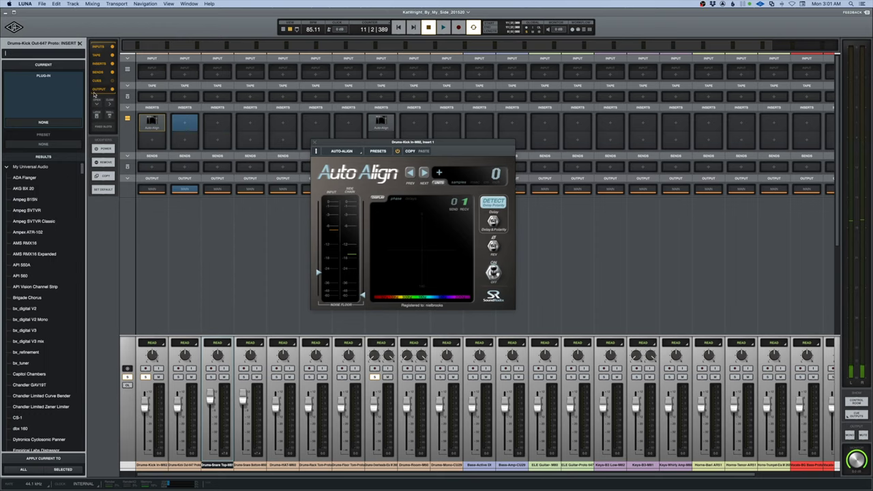
{"action": "type", "text": "auto"}
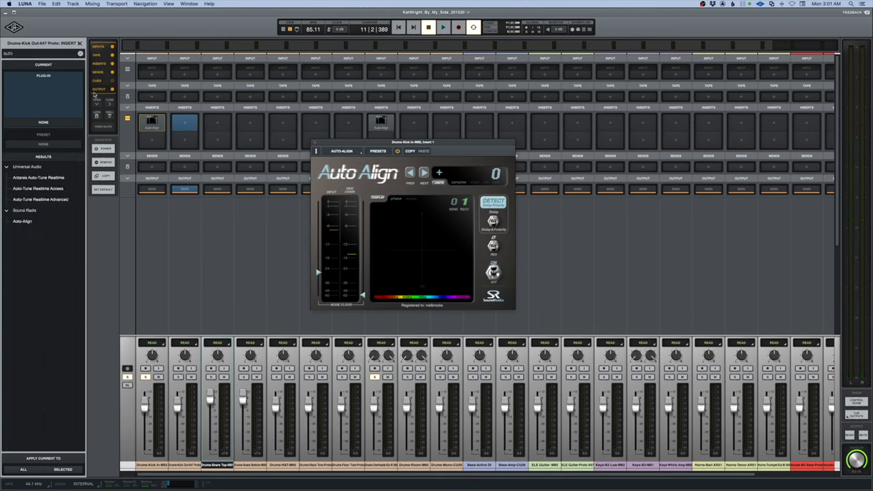
{"action": "left_click", "coordinate": [24, 222]}
{"action": "left_click_drag", "start_coordinate": [307, 97], "coordinate": [660, 142]}
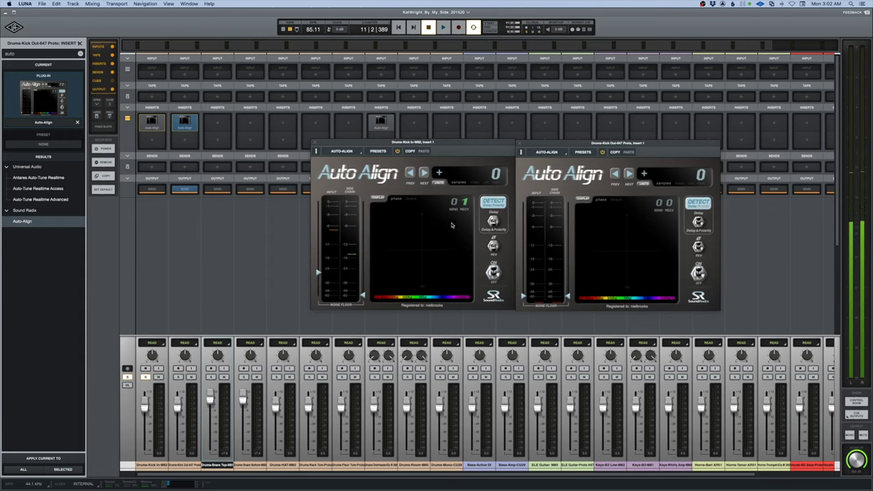
Set Kick Out's Auto-Align to receive Kick In's send on 2, and run Detect on Kick Out during playback.
{"action": "left_click", "coordinate": [669, 203]}
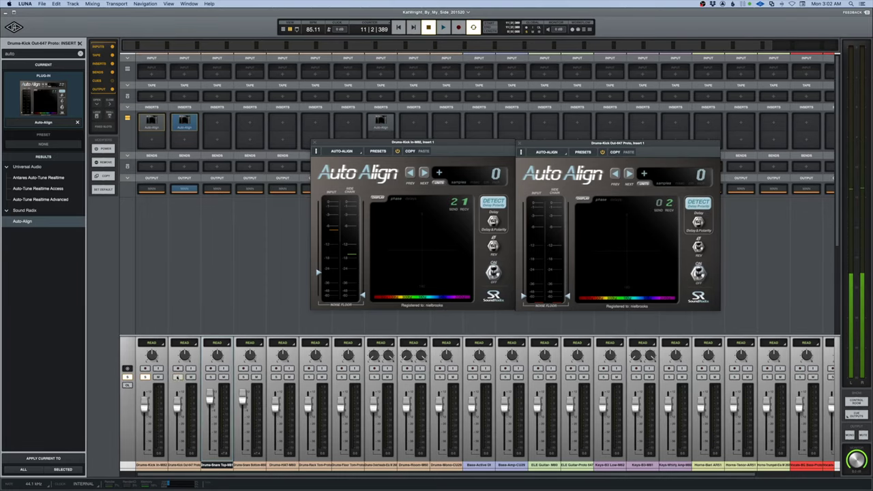
{"action": "key", "text": "space"}
{"action": "left_click", "coordinate": [691, 209]}
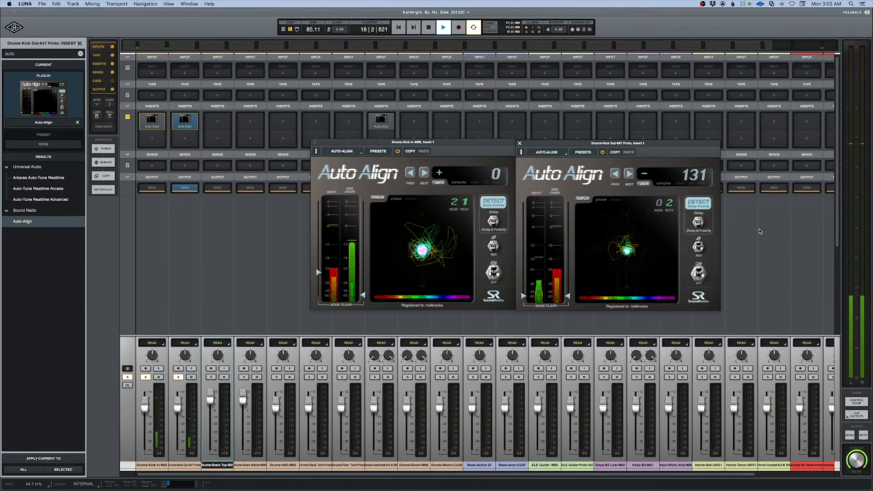
{"action": "key", "text": "space"}
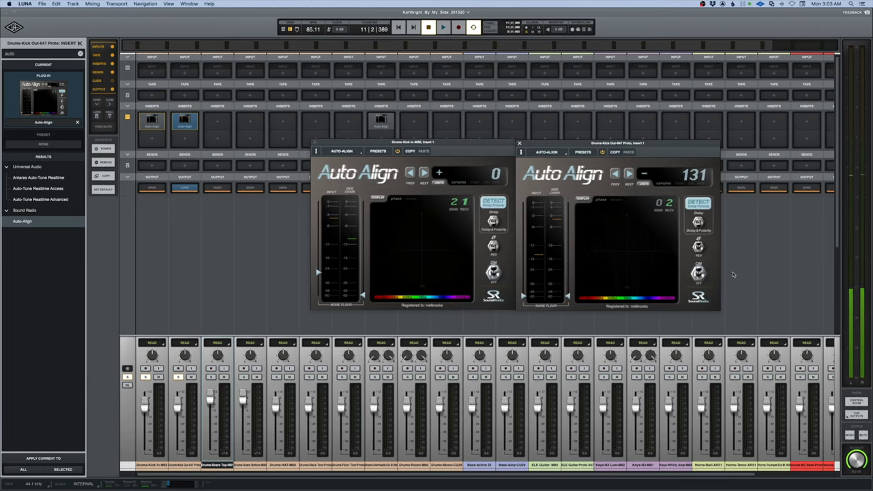
Close both kick Auto-Align windows and play the two kick tracks with the Overheads soloed as well.
{"action": "left_click", "coordinate": [519, 144]}
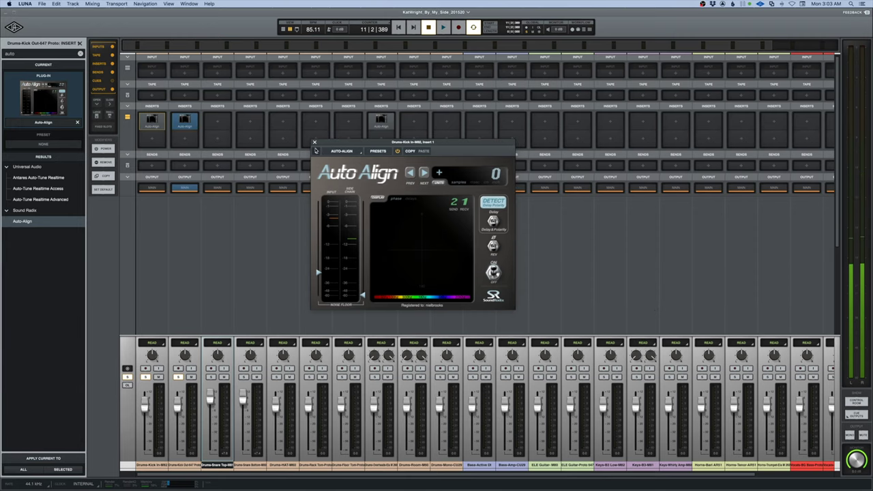
{"action": "left_click", "coordinate": [313, 143]}
{"action": "key", "text": "space"}
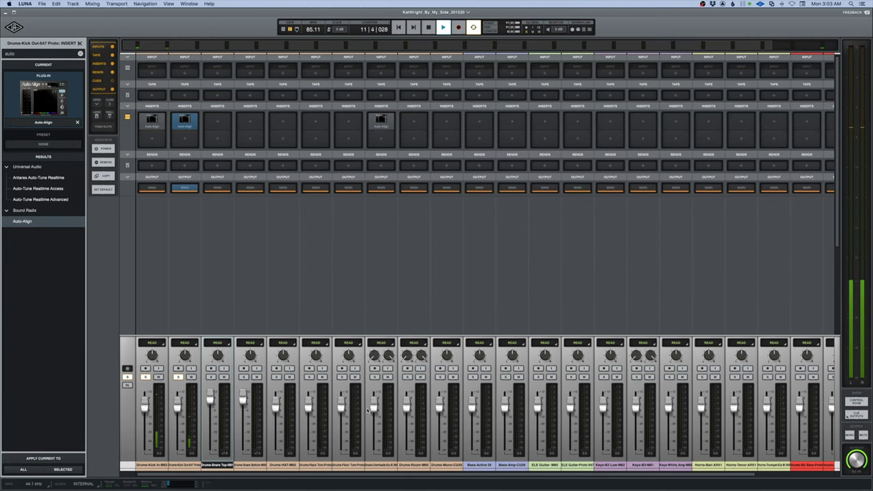
{"action": "left_click", "coordinate": [374, 376]}
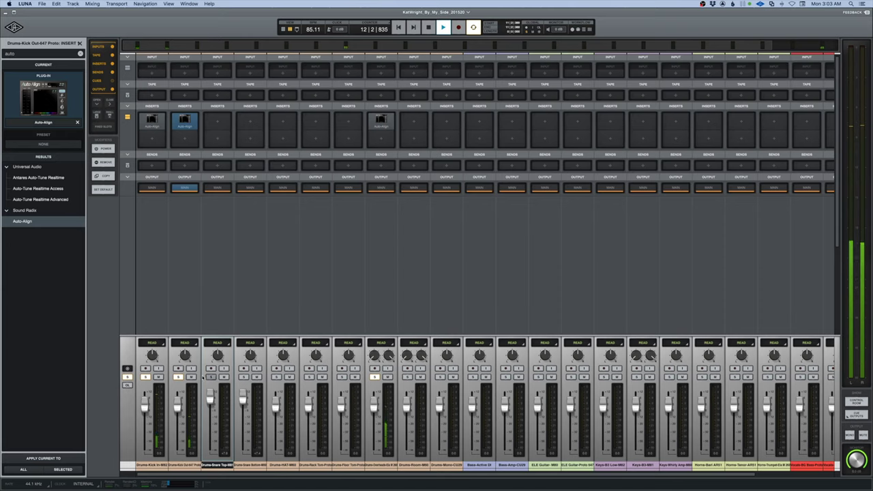
Solo Snare Top and Snare Bottom alongside the kicks and overheads, and listen to them together.
{"action": "left_click", "coordinate": [210, 376]}
{"action": "left_click", "coordinate": [243, 376]}
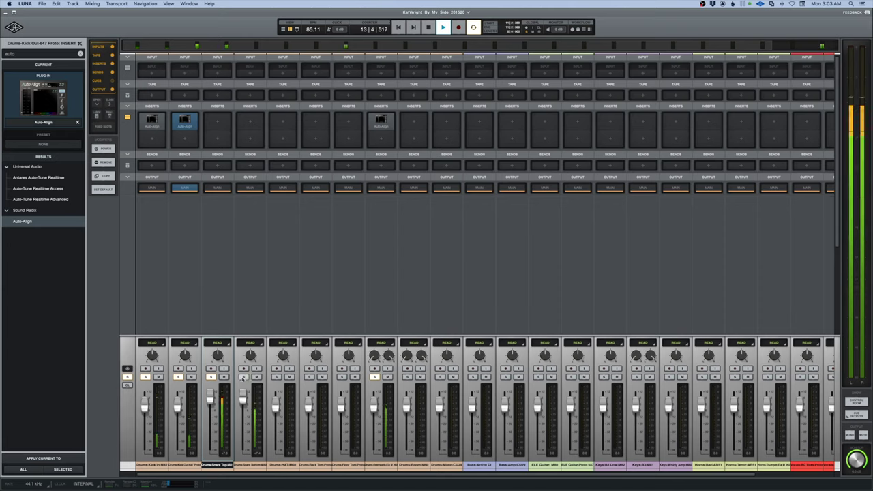
{"action": "key", "text": "space"}
{"action": "key", "text": "space"}
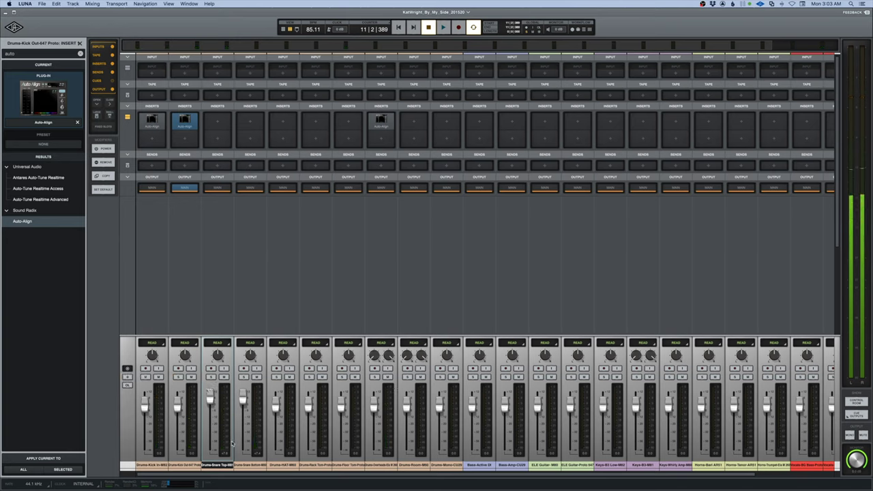
Play the HAT track soloed with the overheads and raise its fader to about 7 dB.
{"action": "left_click", "coordinate": [282, 465]}
{"action": "left_click", "coordinate": [276, 377]}
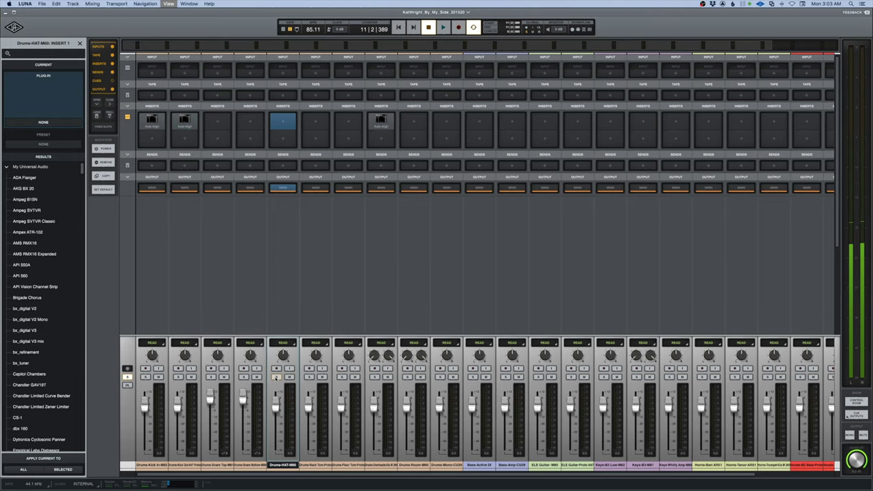
{"action": "key", "text": "super+equal"}
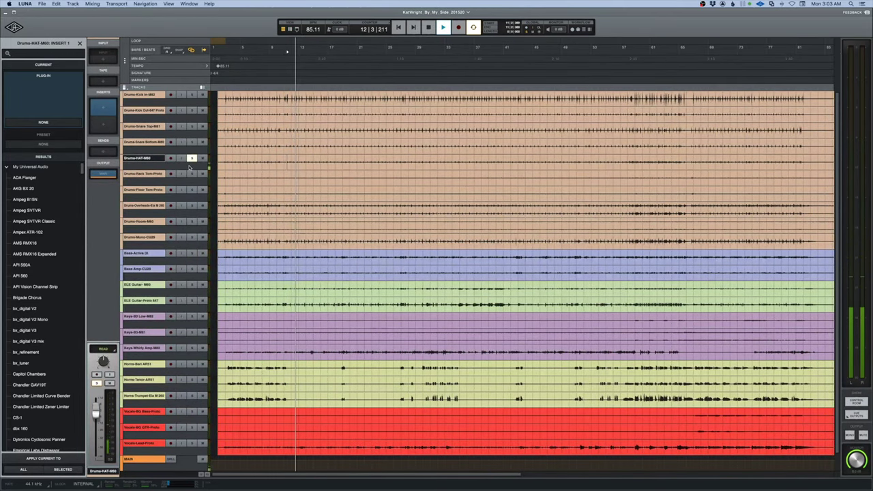
{"action": "key", "text": "super+equal"}
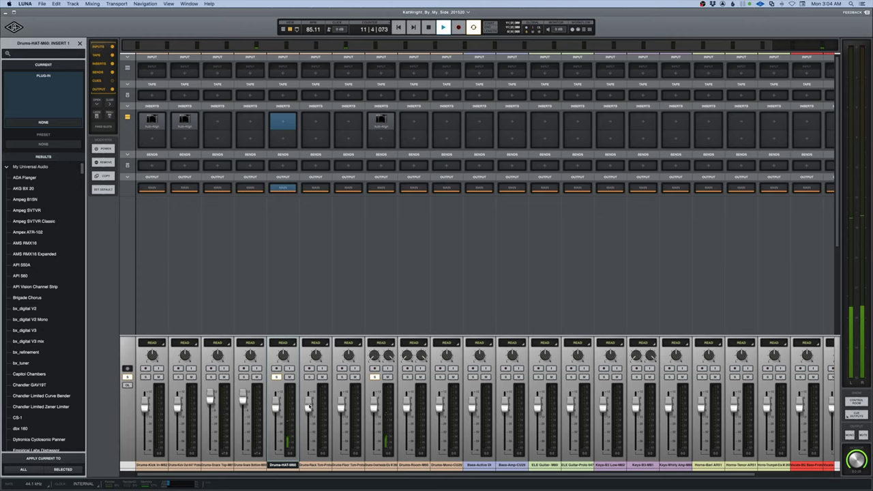
{"action": "left_click_drag", "start_coordinate": [275, 407], "coordinate": [276, 390]}
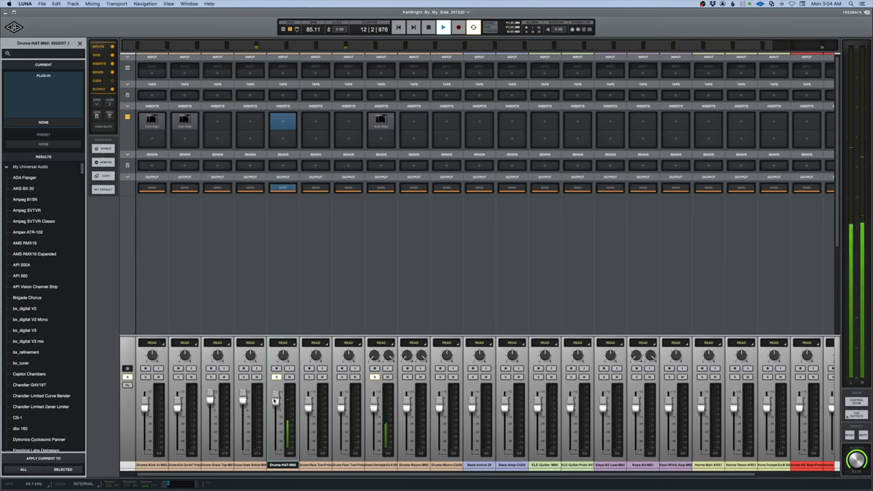
{"action": "key", "text": "space"}
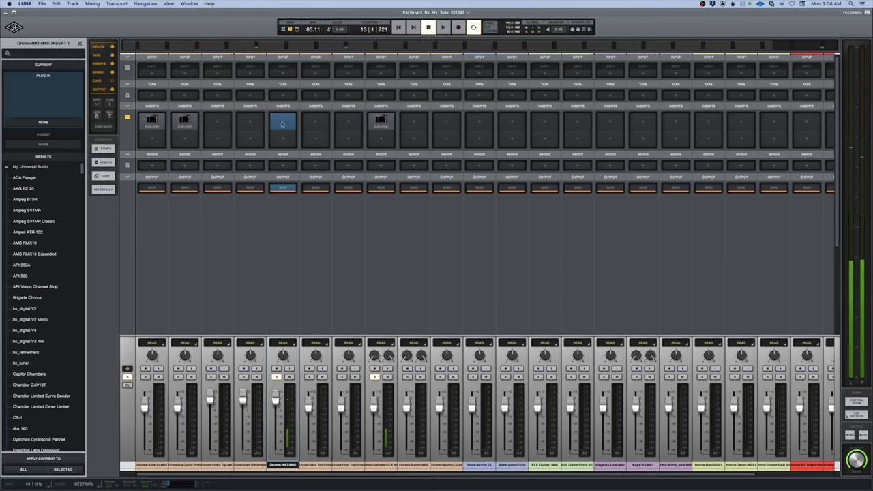
Load Auto-Align on the HAT track's first insert and move its window clear of the insert slots.
{"action": "left_click", "coordinate": [80, 44]}
{"action": "left_click", "coordinate": [283, 122]}
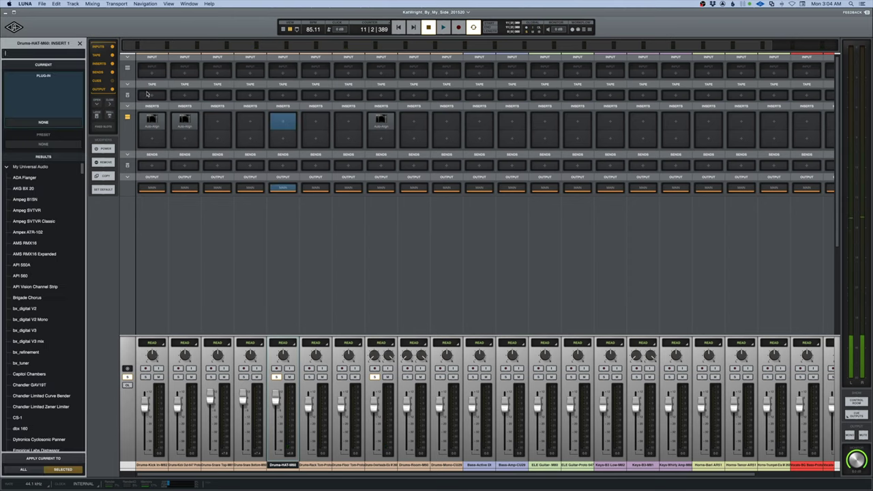
{"action": "type", "text": "aut"}
{"action": "left_click", "coordinate": [23, 220]}
{"action": "left_click_drag", "start_coordinate": [357, 107], "coordinate": [594, 128]}
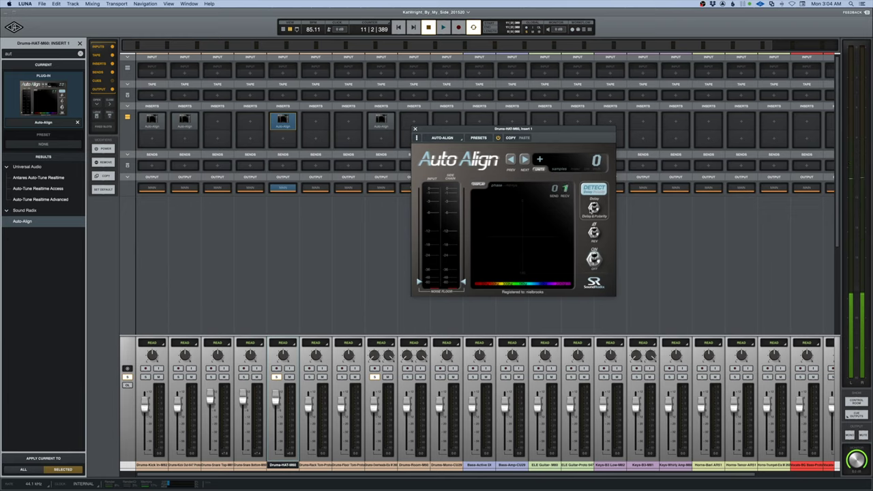
Run Detect in the HAT's Auto-Align during playback against the overheads on receive 1, and close its window.
{"action": "key", "text": "space"}
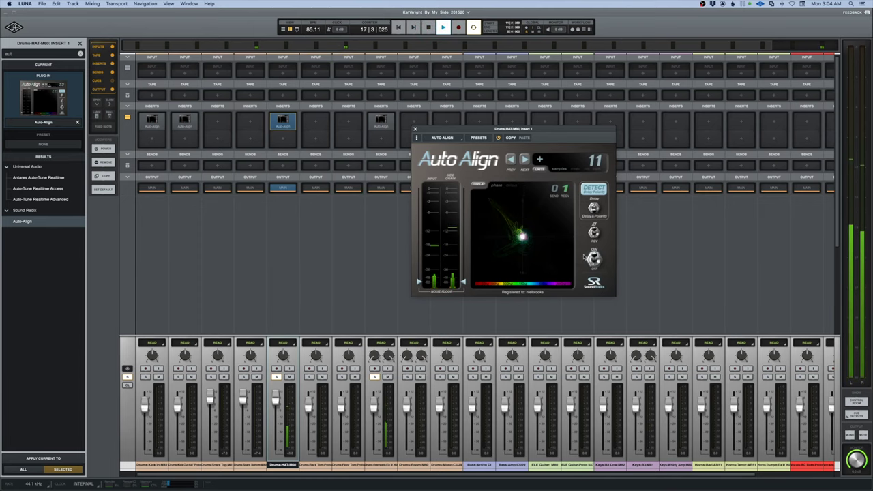
{"action": "left_click", "coordinate": [414, 129]}
{"action": "key", "text": "space"}
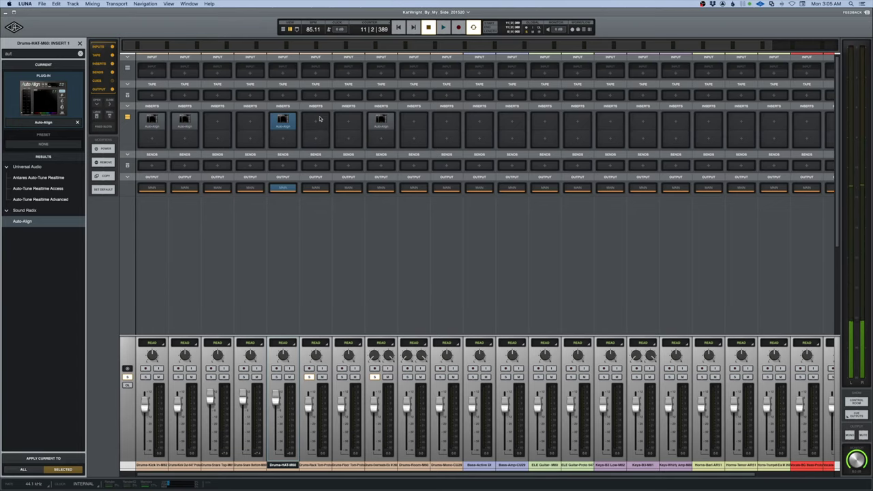
Raise the Rack Tom clip's gain by about 15 dB and play it from the first tom hit with the overheads.
{"action": "key", "text": "super+equal"}
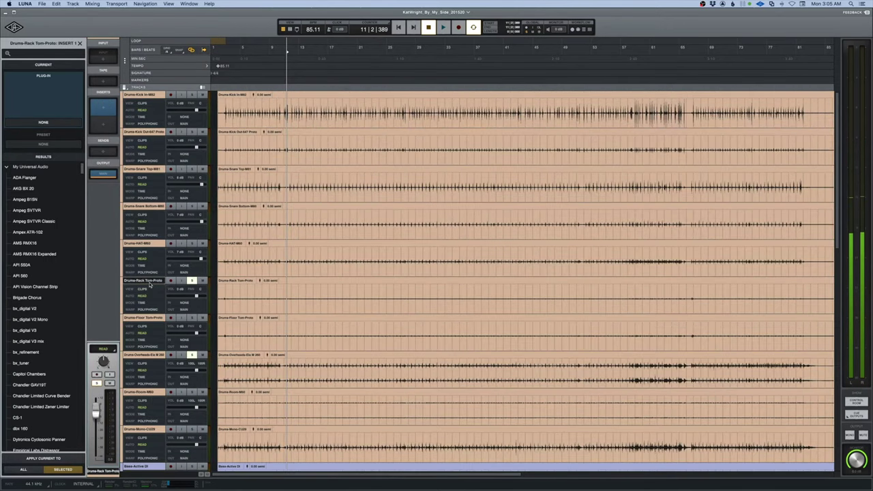
{"action": "left_click", "coordinate": [223, 294]}
{"action": "left_click_drag", "start_coordinate": [260, 267], "coordinate": [261, 223]}
{"action": "key", "text": "space"}
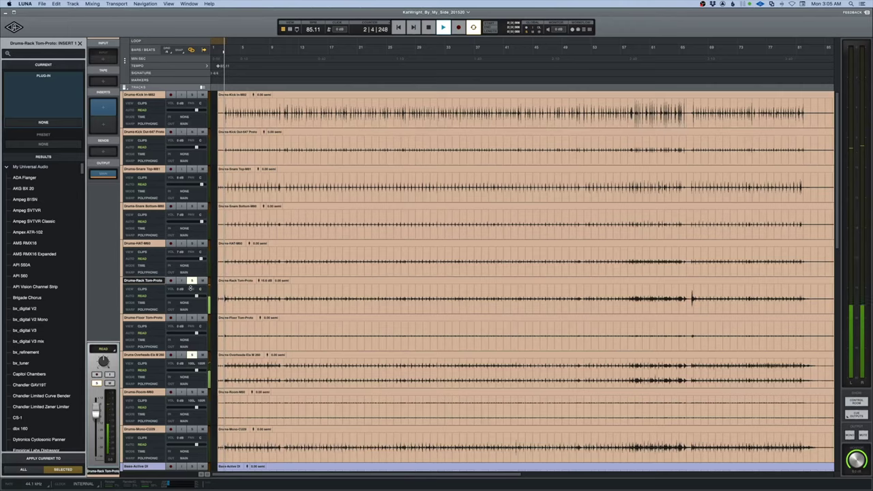
{"action": "key", "text": "super+equal"}
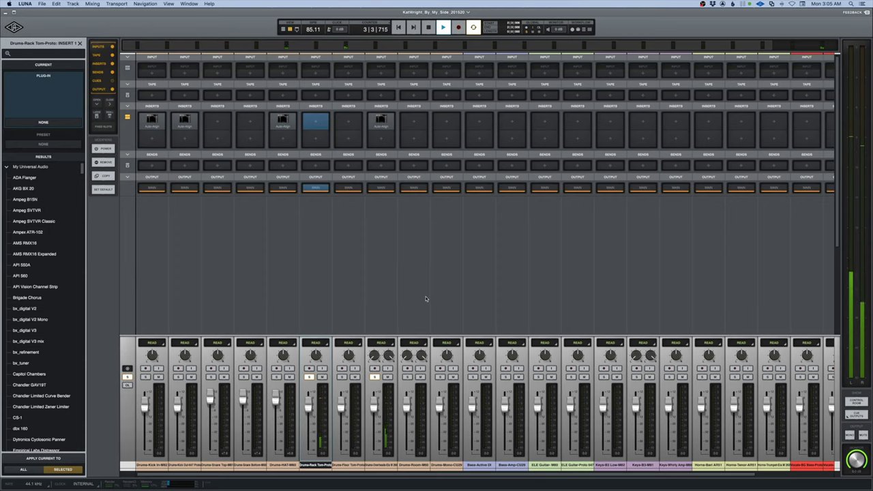
{"action": "key", "text": "space"}
Load FabFilter Pro-Q 2 on the Rack Tom's first insert and move its window out of the way.
{"action": "left_click", "coordinate": [80, 43]}
{"action": "key", "text": "space"}
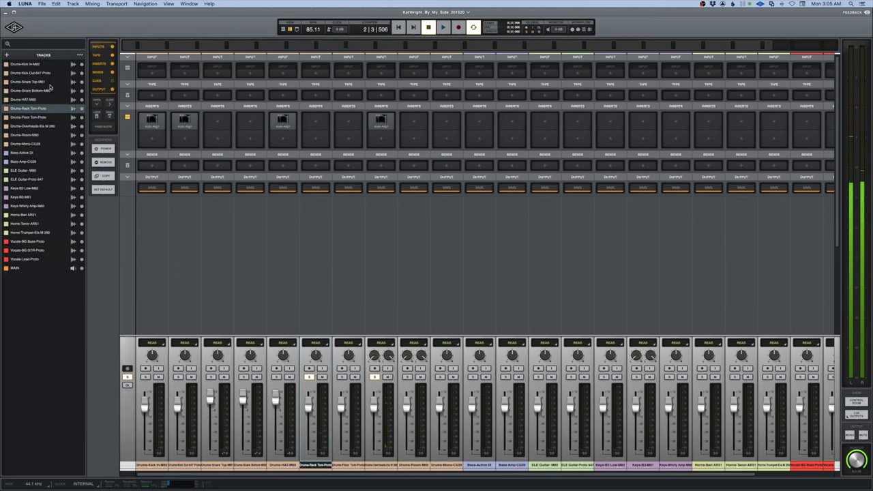
{"action": "left_click", "coordinate": [317, 128]}
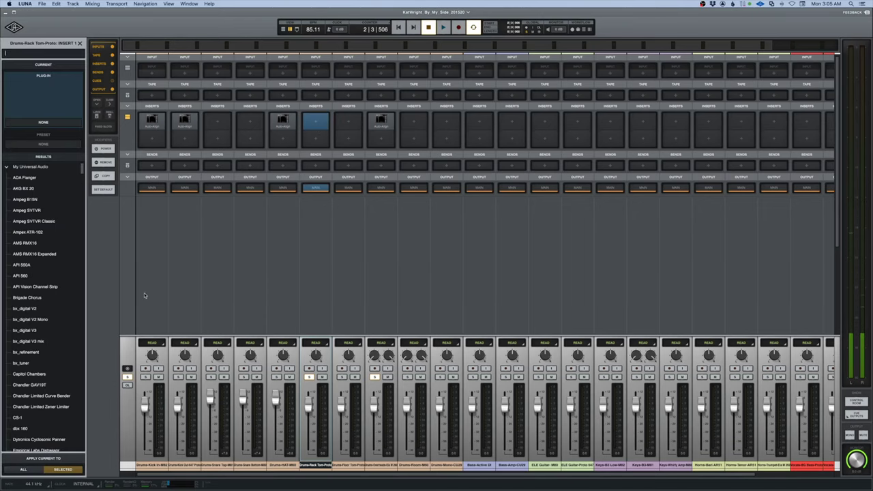
{"action": "type", "text": "fab"}
{"action": "double_click", "coordinate": [23, 221]}
{"action": "left_click_drag", "start_coordinate": [449, 114], "coordinate": [647, 78]}
Loop the first Rack Tom hit and compare it with the overheads with Pro-Q 2's phase invert on and off.
{"action": "key", "text": "super+equal"}
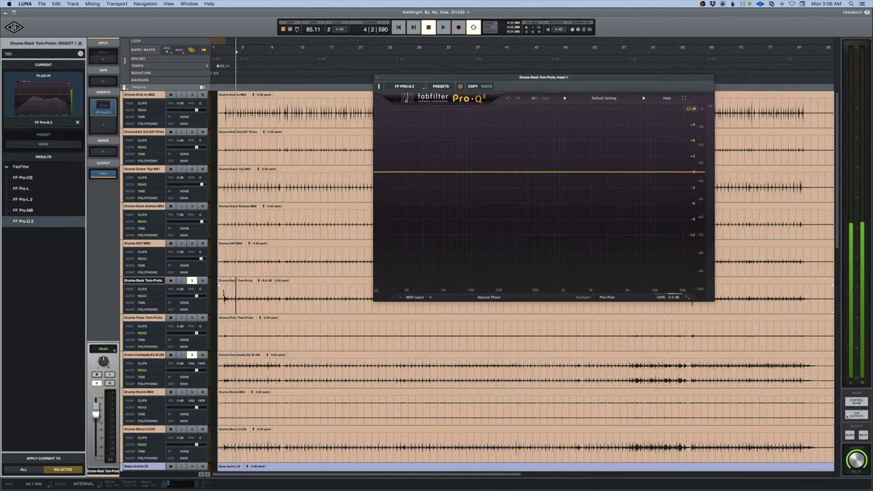
{"action": "left_click", "coordinate": [224, 295]}
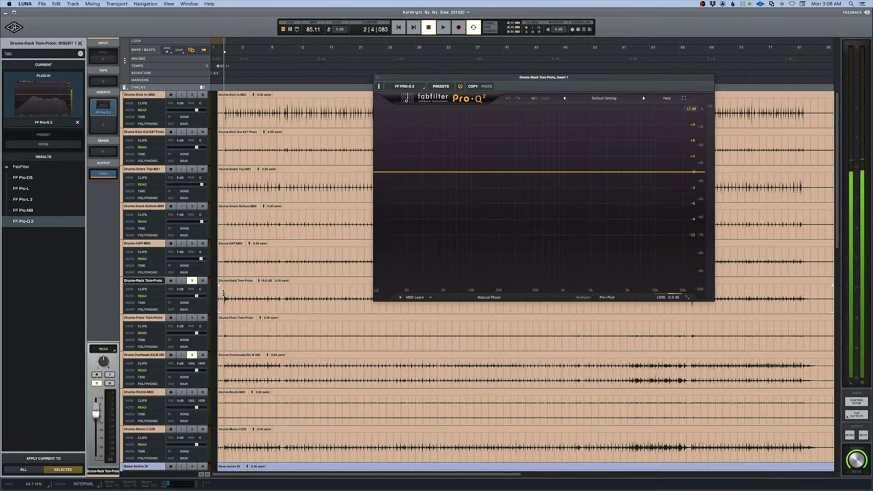
{"action": "left_click", "coordinate": [223, 296]}
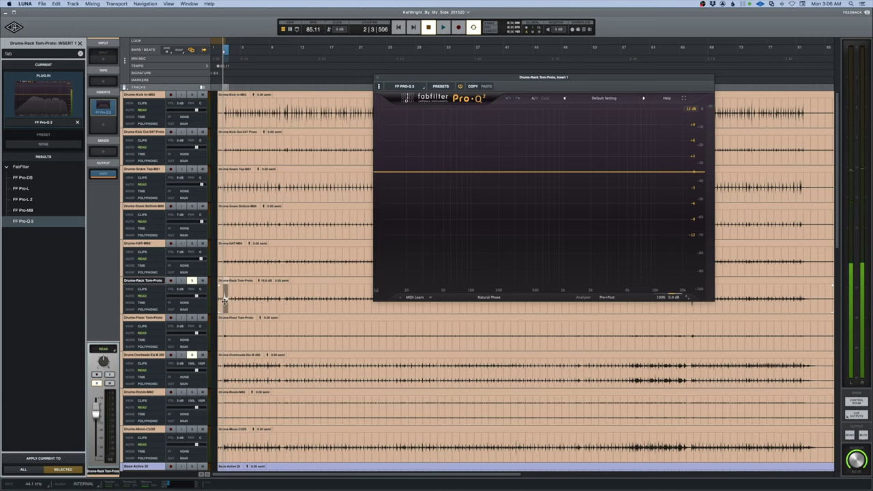
{"action": "key", "text": "space"}
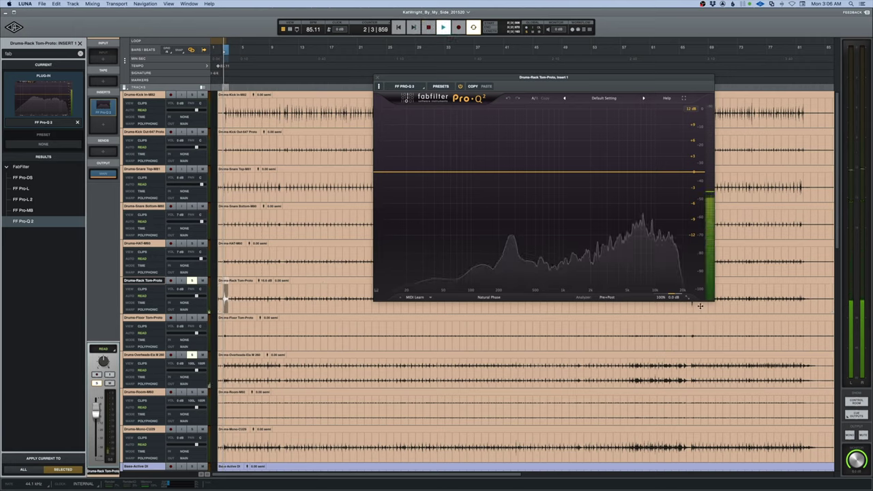
{"action": "mouse_move", "coordinate": [665, 292]}
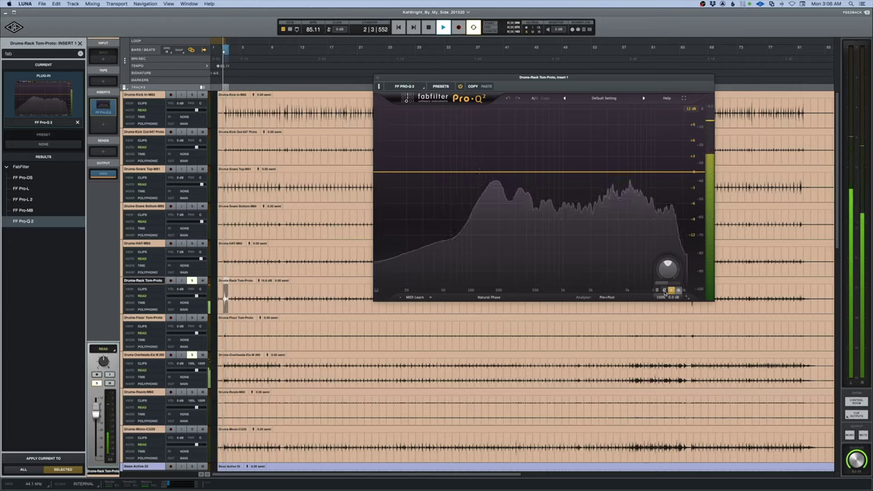
{"action": "left_click", "coordinate": [664, 291]}
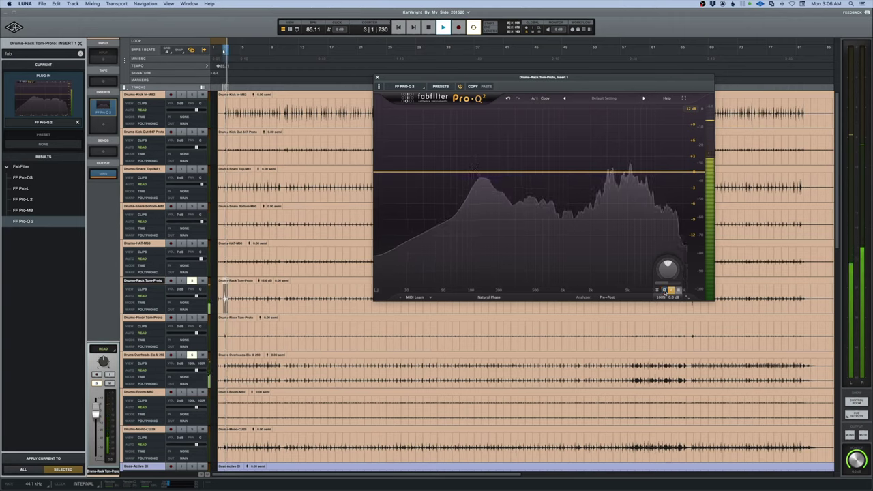
{"action": "left_click", "coordinate": [664, 291]}
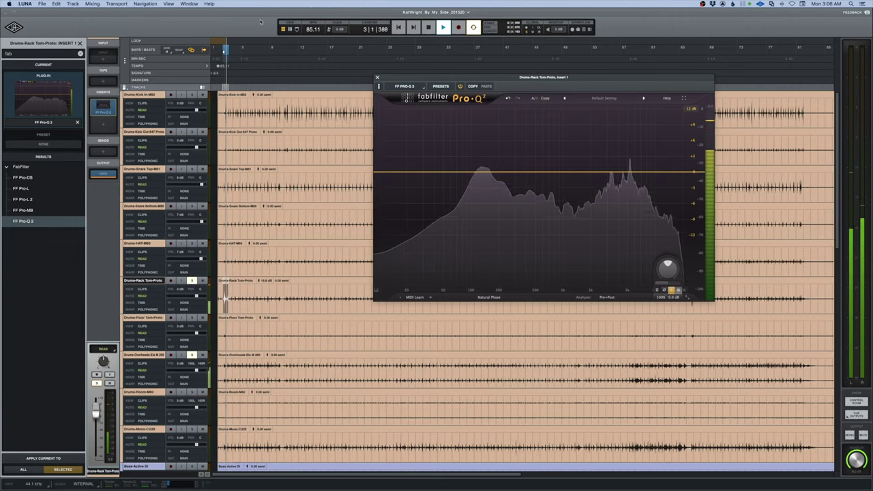
Stop playback, close Pro-Q 2, and move the plug-in from the Rack Tom to the Floor Tom's first insert.
{"action": "key", "text": "space"}
{"action": "left_click", "coordinate": [377, 77]}
{"action": "key", "text": "super+equal"}
{"action": "left_click_drag", "start_coordinate": [314, 123], "coordinate": [348, 121]}
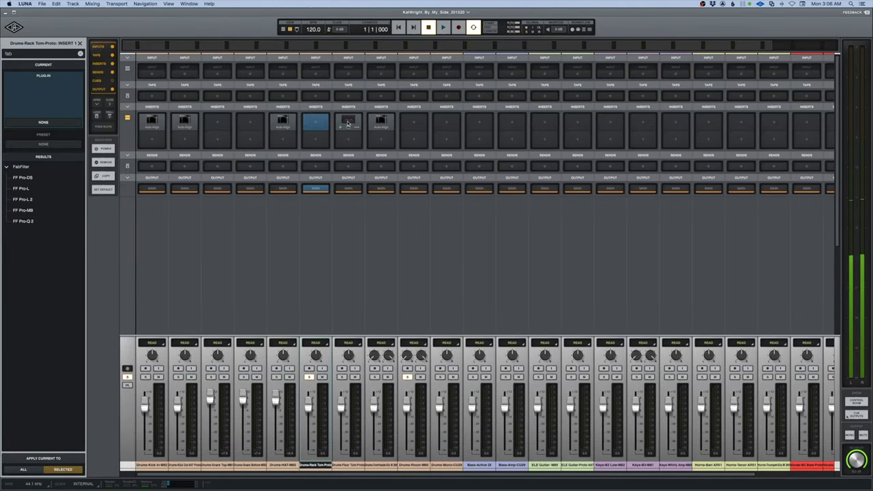
Unsolo the Rack Tom and raise the Floor Tom clip's gain to 14.2 dB.
{"action": "key", "text": "super+equal"}
{"action": "left_click", "coordinate": [191, 282]}
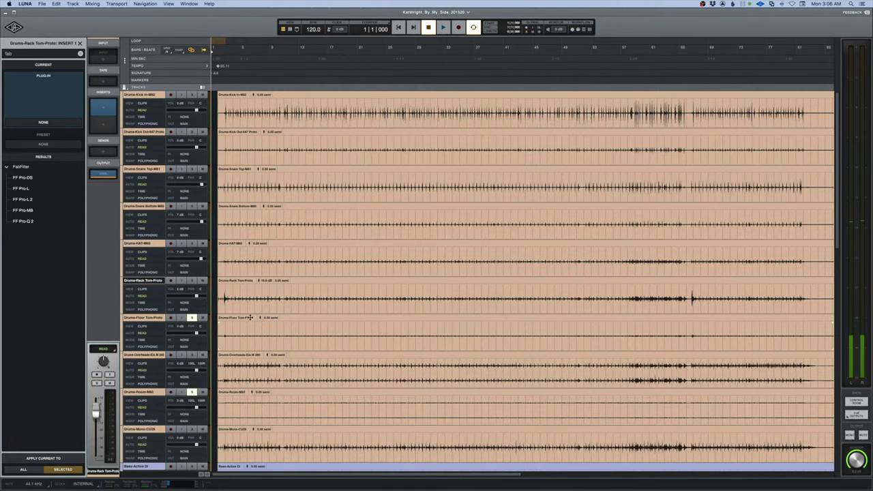
{"action": "left_click_drag", "start_coordinate": [259, 318], "coordinate": [265, 266]}
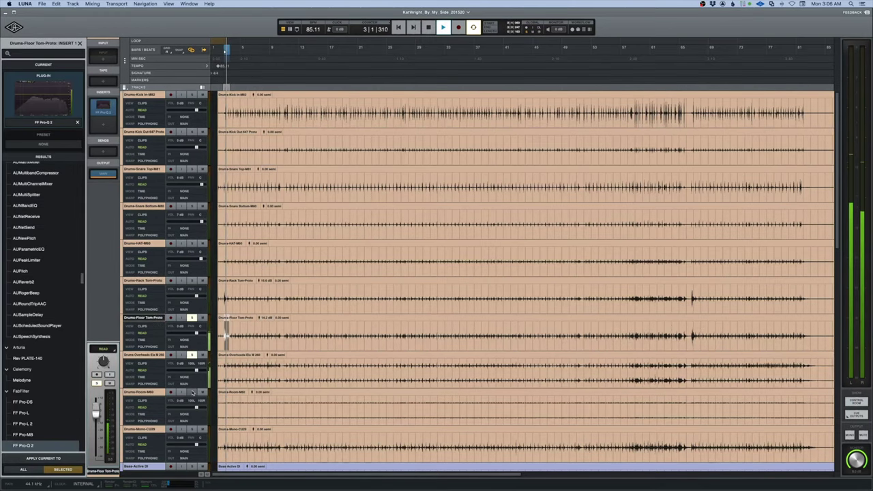
Open Pro-Q 2 on the Floor Tom and compare phase invert on and off against the overheads during playback.
{"action": "key", "text": "super+="}
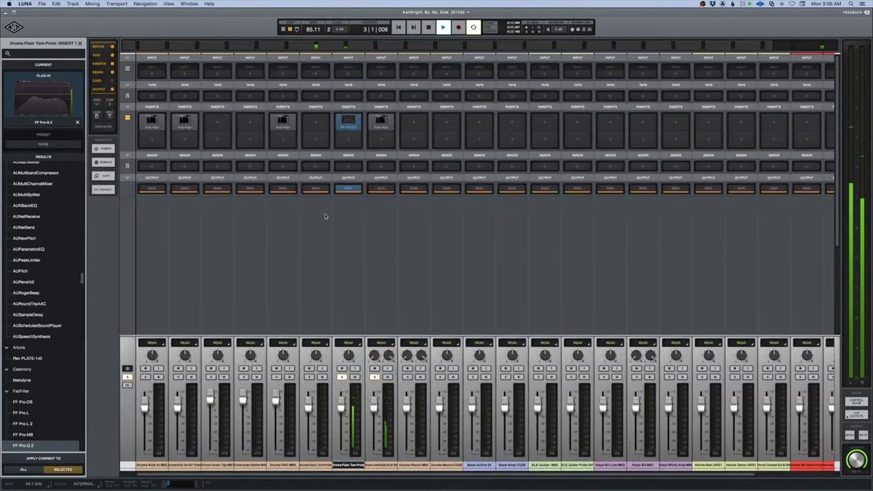
{"action": "left_click", "coordinate": [348, 123]}
{"action": "mouse_move", "coordinate": [642, 369]}
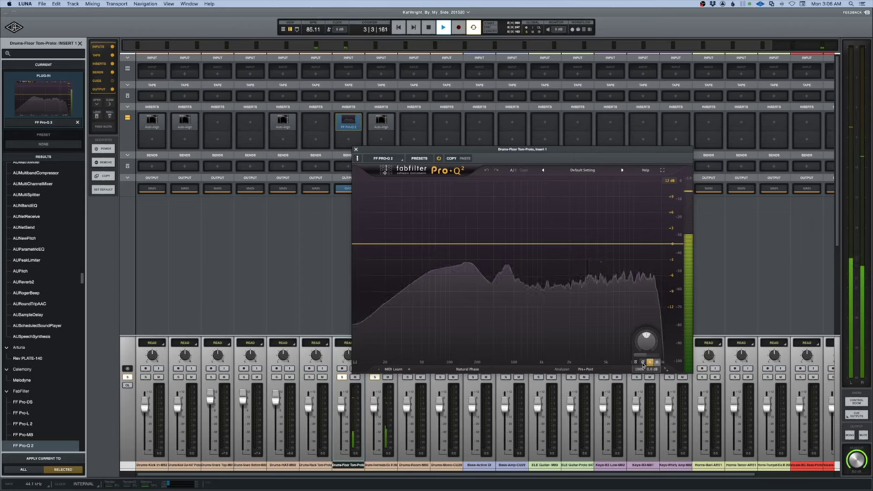
{"action": "left_click", "coordinate": [643, 362]}
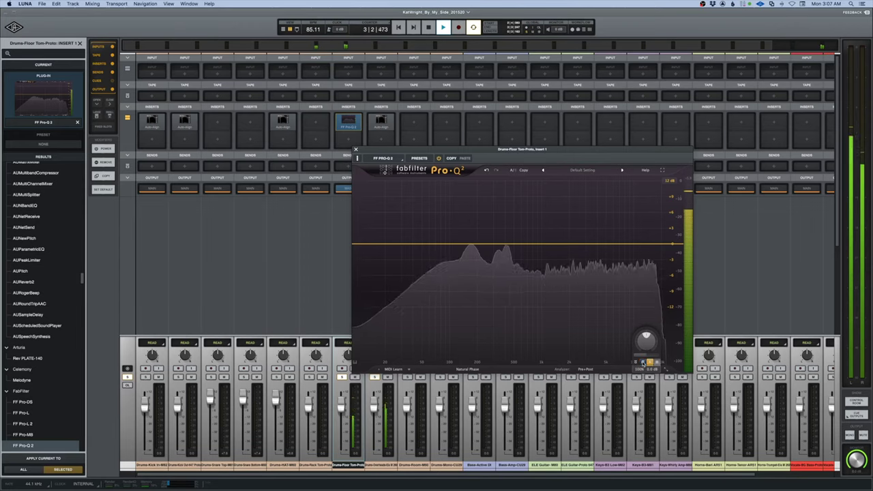
{"action": "key", "text": "space"}
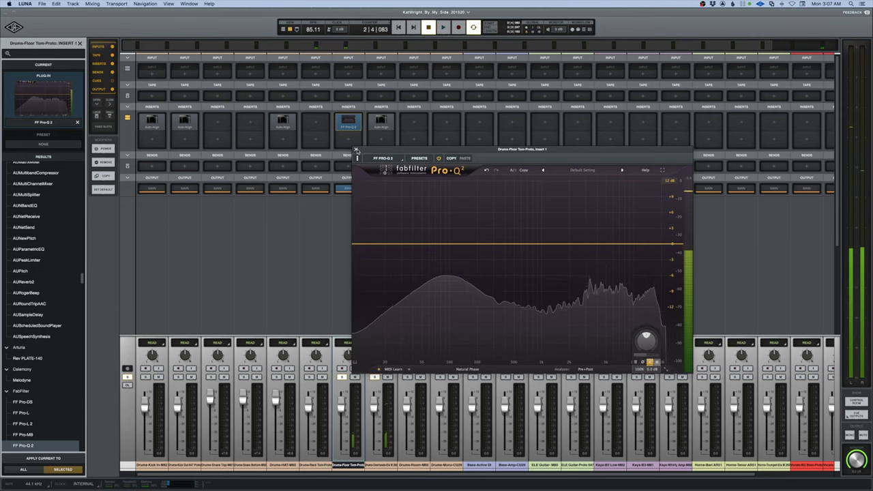
Remove Pro-Q 2 from the Floor Tom's insert.
{"action": "left_click", "coordinate": [347, 127]}
{"action": "left_click", "coordinate": [348, 126]}
{"action": "left_click", "coordinate": [362, 169]}
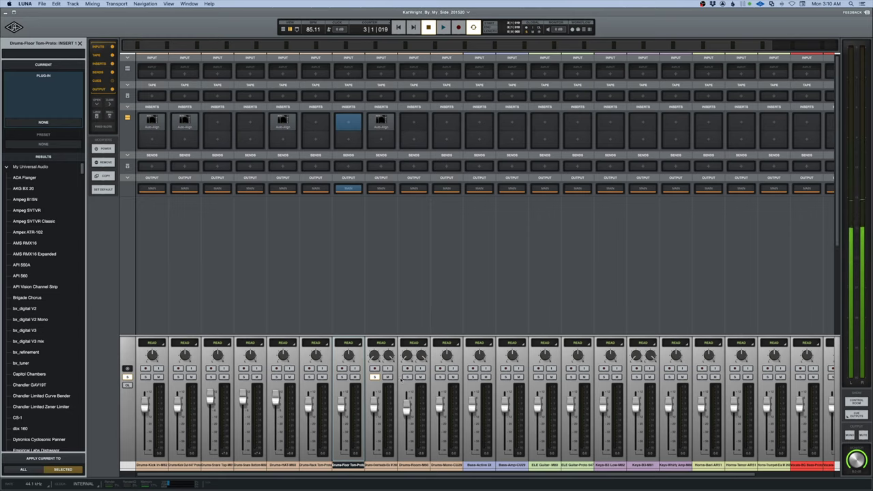
Load FabFilter Pro-Q 2 on the Room track's first insert.
{"action": "left_click", "coordinate": [411, 120]}
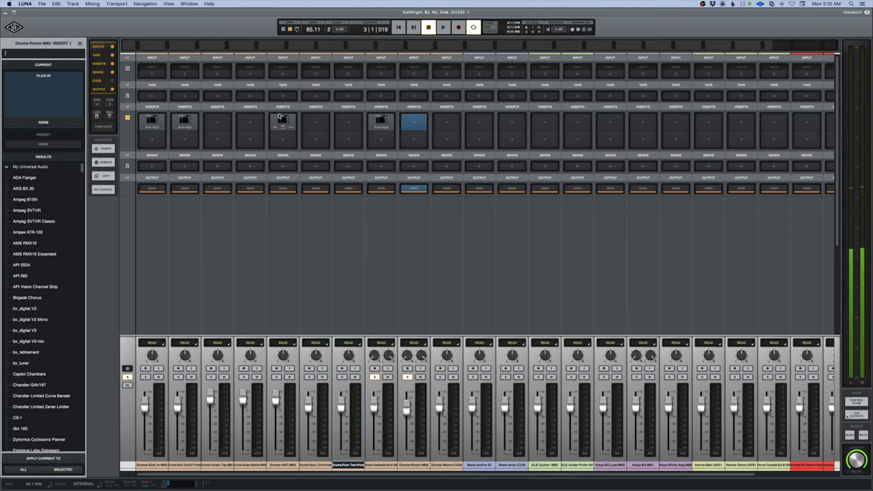
{"action": "type", "text": "pro"}
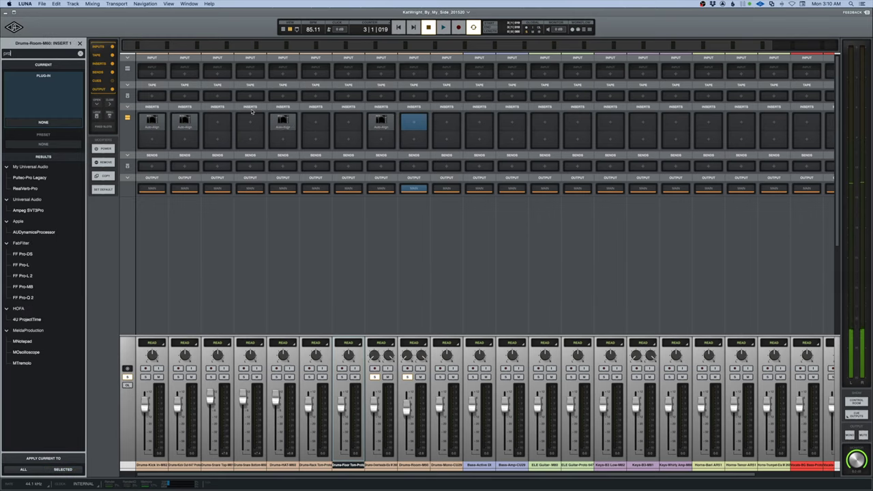
{"action": "double_click", "coordinate": [27, 298]}
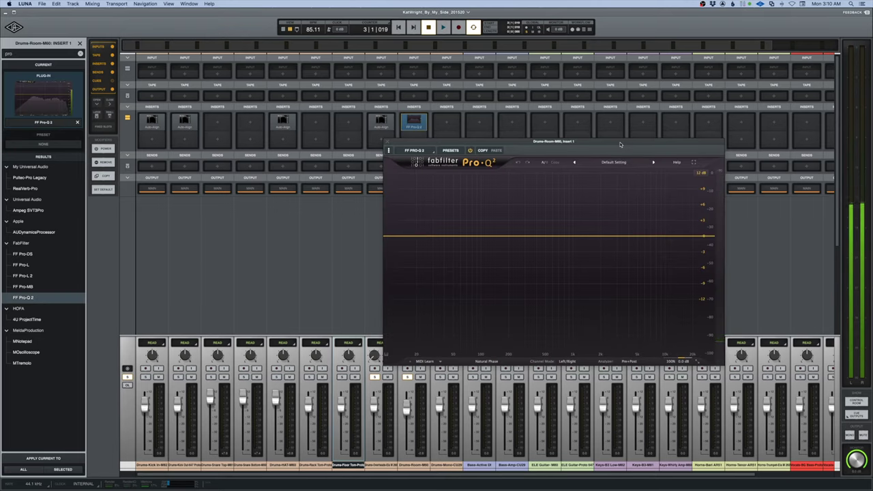
Play the Room track with the overheads and compare Pro-Q 2's phase invert on and off.
{"action": "left_click_drag", "start_coordinate": [620, 145], "coordinate": [678, 62]}
{"action": "key", "text": "space"}
{"action": "mouse_move", "coordinate": [736, 244]}
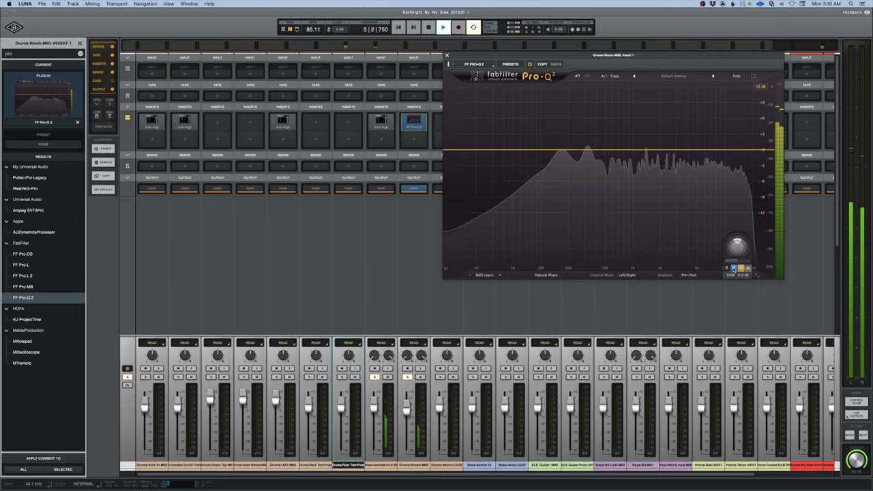
{"action": "key", "text": "space"}
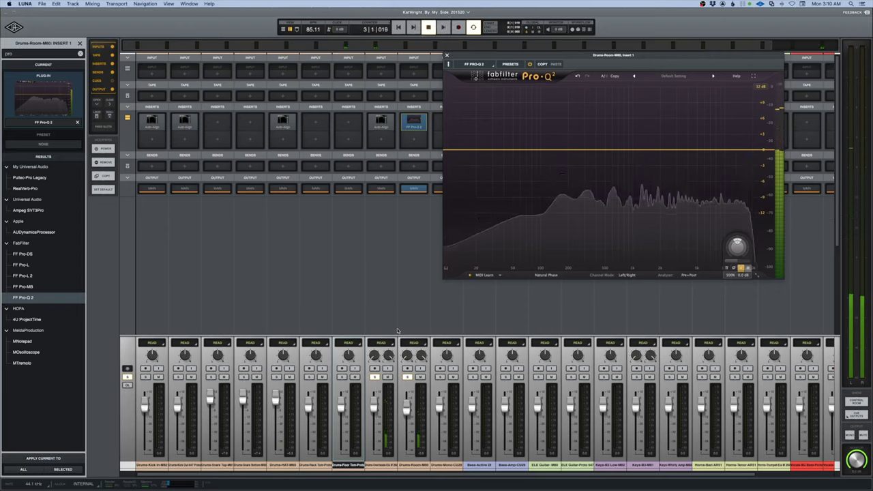
Centre the left and right pans of the Overheads and Room tracks for a mono phase check.
{"action": "double_click", "coordinate": [376, 358]}
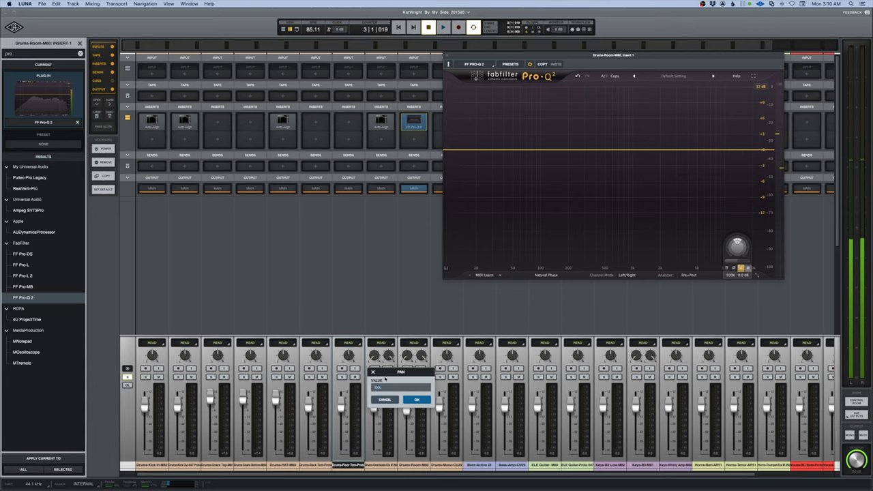
{"action": "key", "text": "Return"}
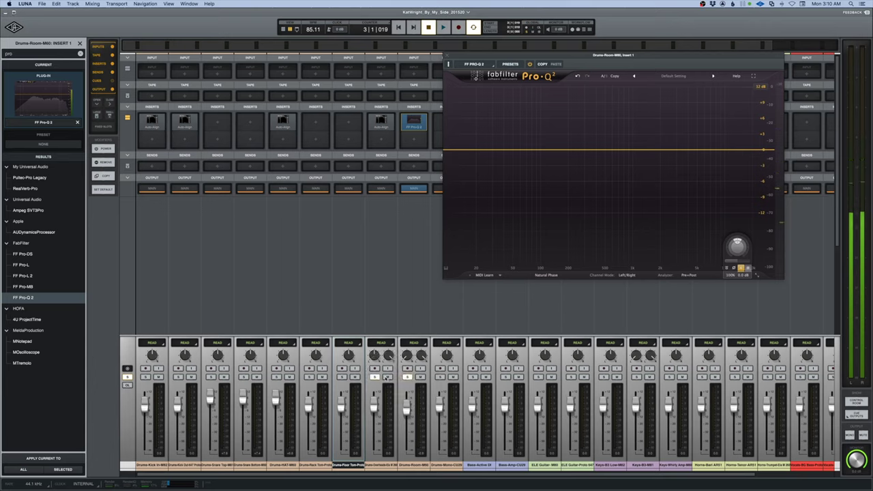
{"action": "double_click", "coordinate": [388, 355]}
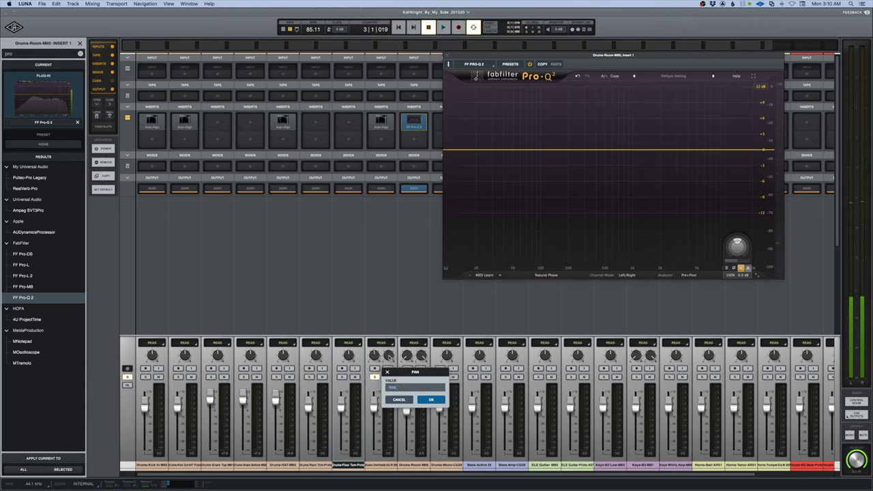
{"action": "key", "text": "Return"}
{"action": "double_click", "coordinate": [405, 356]}
{"action": "key", "text": "Return"}
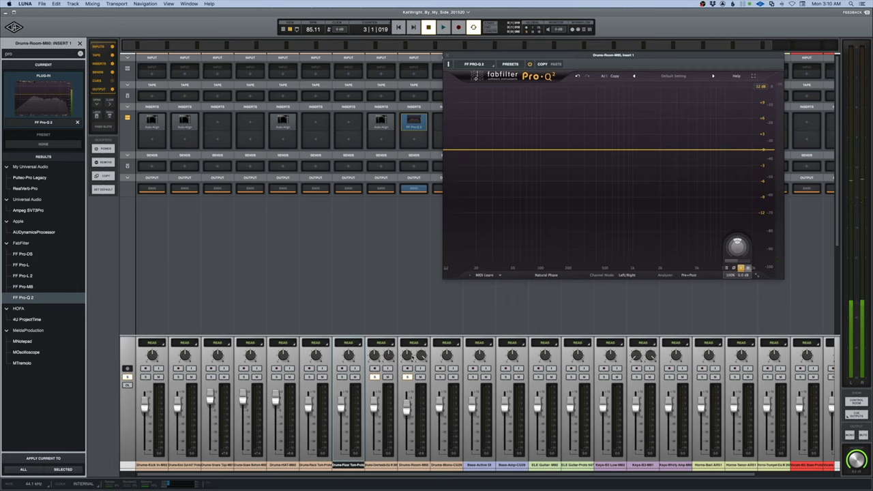
{"action": "double_click", "coordinate": [421, 356]}
{"action": "key", "text": "Return"}
Compare the Room's phase invert on and off with both tracks centred, and close Pro-Q 2.
{"action": "key", "text": "space"}
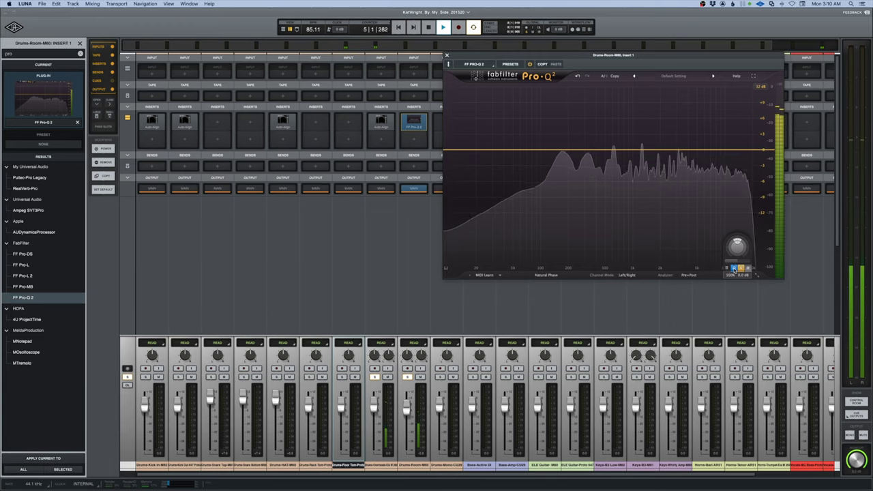
{"action": "key", "text": "space"}
{"action": "key", "text": "super+w"}
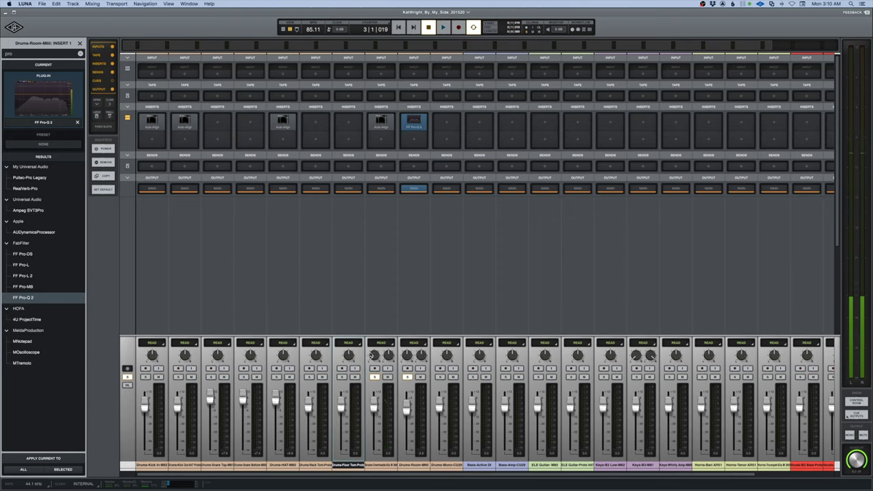
Move Pro-Q 2 from the Room track's insert to the Mono drum track and remove it there.
{"action": "right_click", "coordinate": [413, 121]}
{"action": "left_click", "coordinate": [413, 121]}
{"action": "left_click_drag", "start_coordinate": [413, 122], "coordinate": [449, 124]}
{"action": "right_click", "coordinate": [446, 122]}
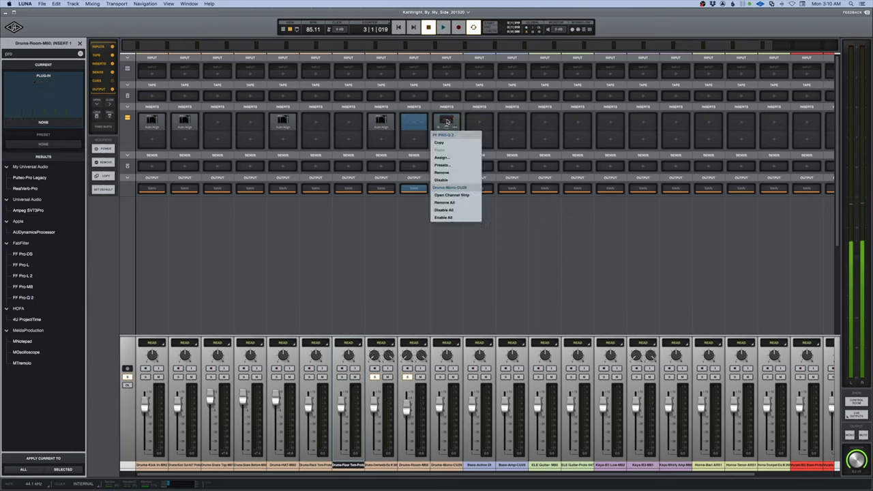
{"action": "left_click", "coordinate": [443, 172]}
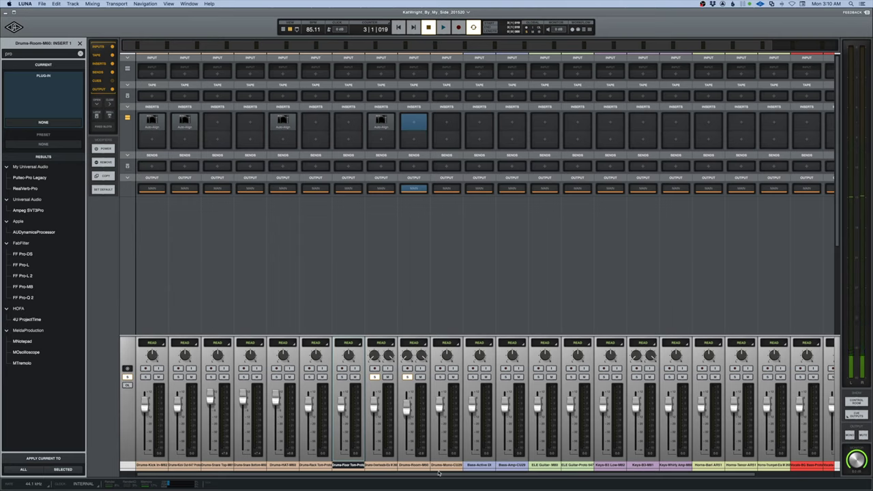
Solo the Mono drum track with the overheads and load FabFilter Pro-Q 2 on its first insert during playback.
{"action": "left_click", "coordinate": [439, 465]}
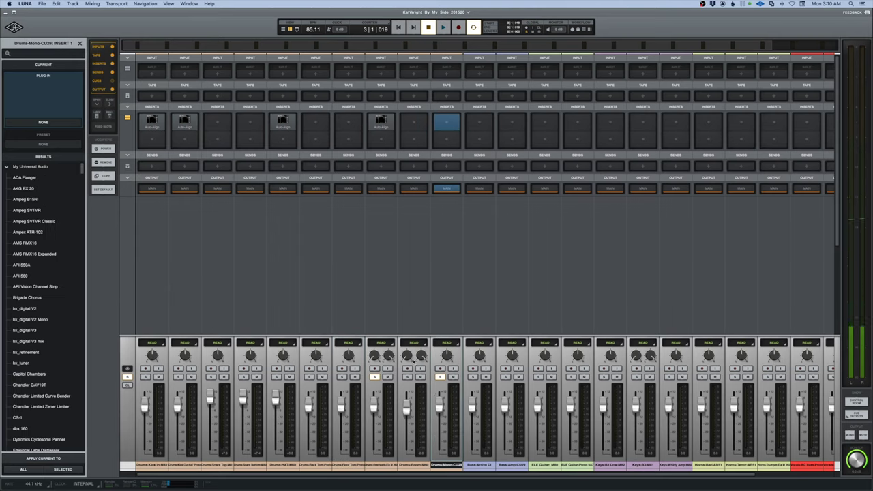
{"action": "key", "text": "space"}
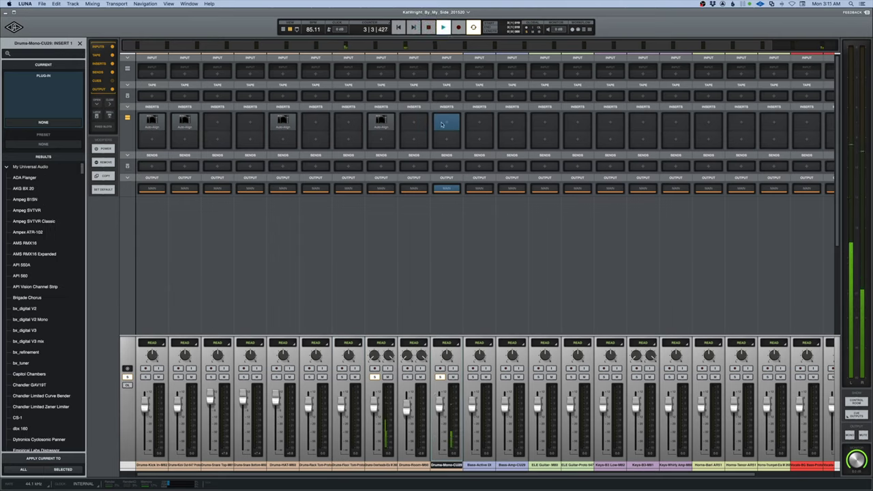
{"action": "left_click", "coordinate": [441, 125]}
{"action": "left_click", "coordinate": [440, 125]}
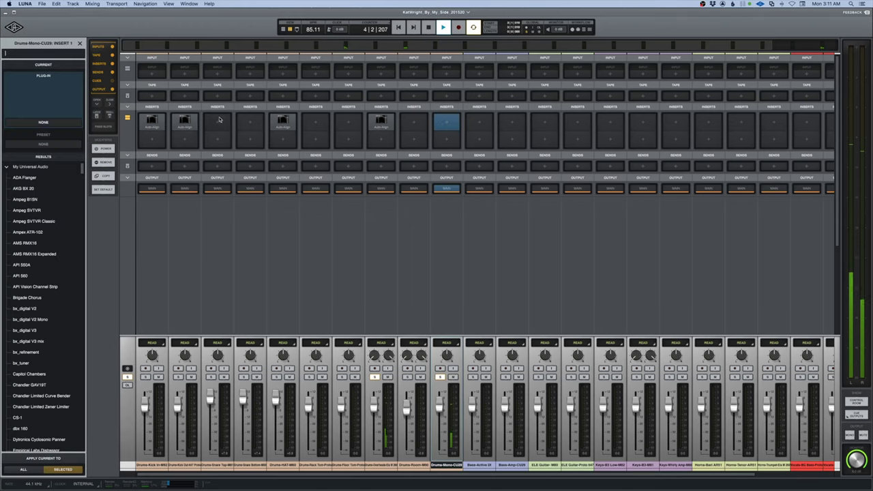
{"action": "type", "text": "pro"}
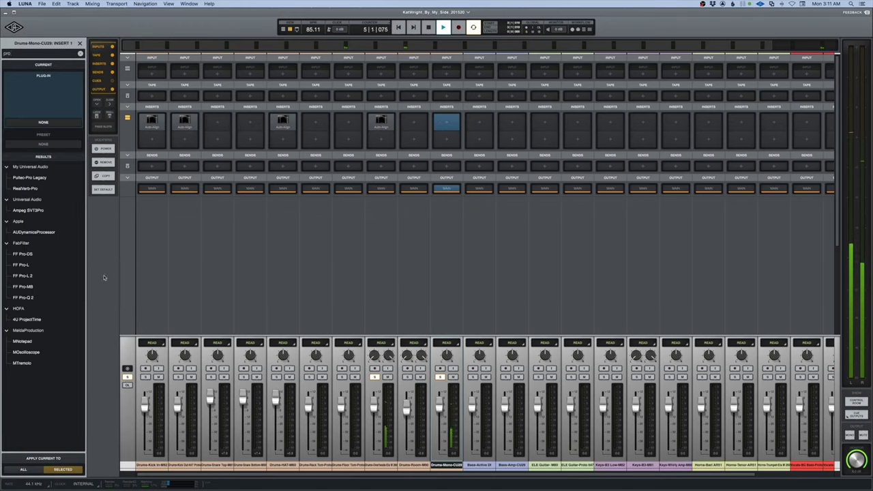
{"action": "left_click", "coordinate": [38, 298]}
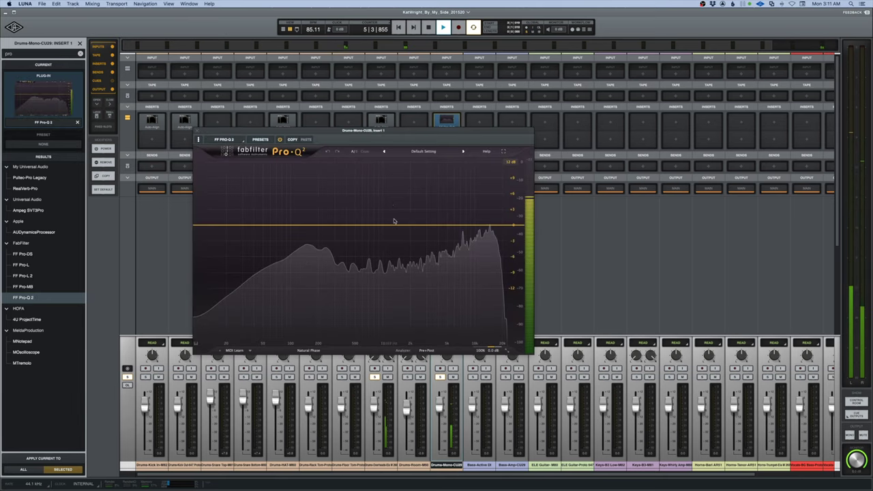
Compare phase invert on and off on the Mono track against the overheads, stop playback and close Pro-Q 2.
{"action": "mouse_move", "coordinate": [483, 342]}
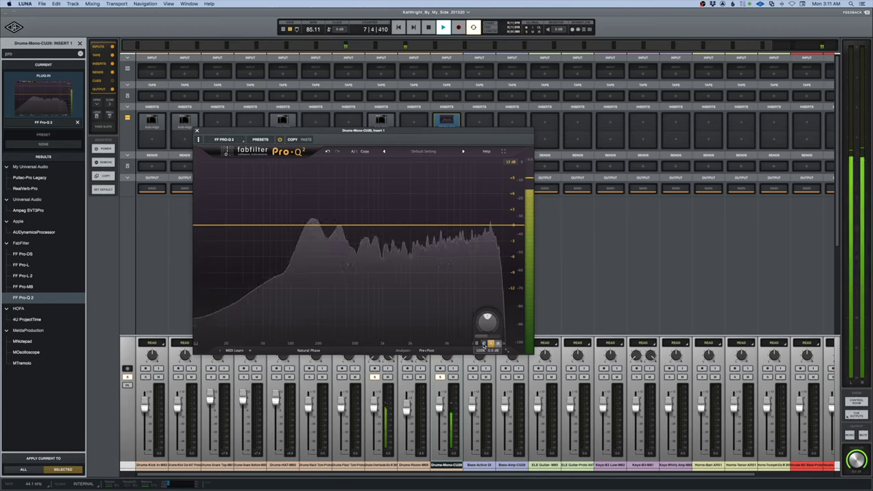
{"action": "left_click", "coordinate": [483, 344]}
{"action": "key", "text": "space"}
{"action": "left_click", "coordinate": [197, 131]}
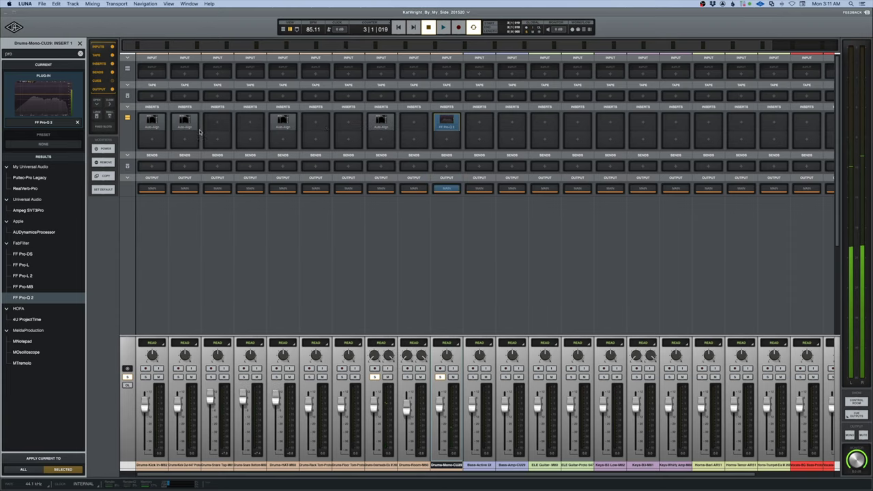
Replace Pro-Q 2 with Sound Radix Auto-Align on the Mono track's first insert.
{"action": "right_click", "coordinate": [442, 121]}
{"action": "left_click", "coordinate": [441, 172]}
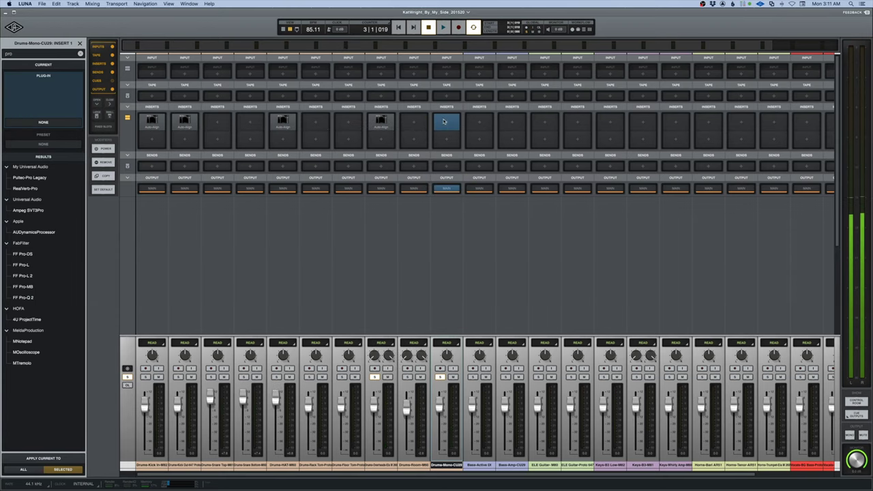
{"action": "left_click", "coordinate": [442, 123]}
{"action": "left_click", "coordinate": [446, 123]}
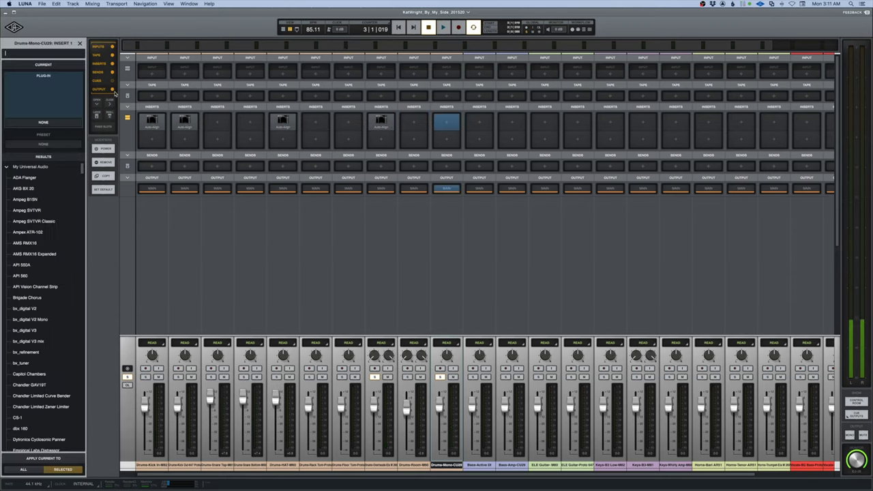
{"action": "type", "text": "auto"}
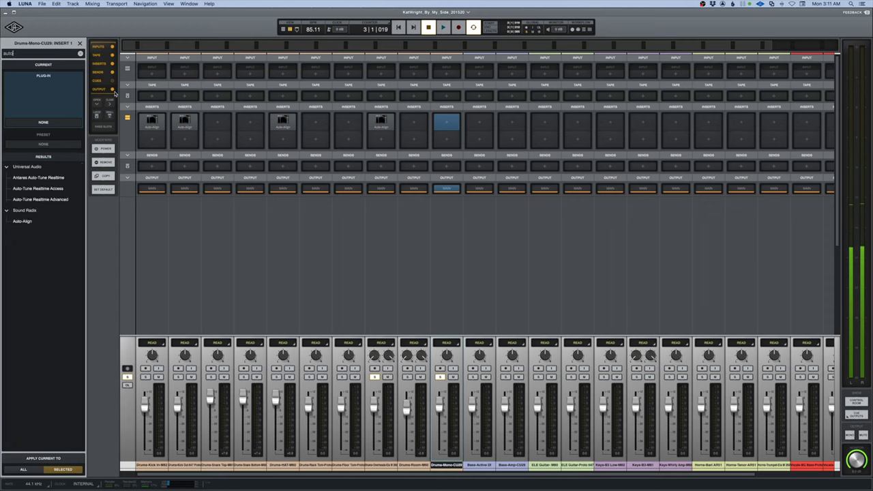
{"action": "left_click", "coordinate": [22, 221]}
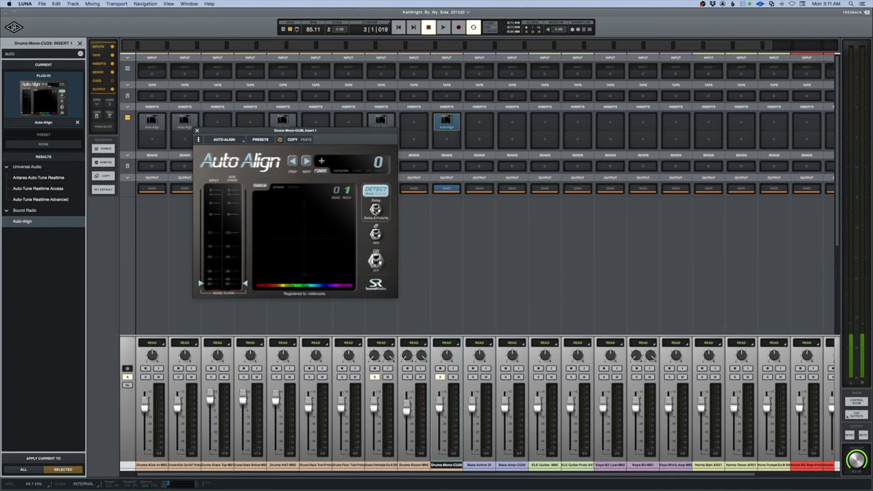
Run Auto-Align's delay and polarity detection on the Mono track during playback.
{"action": "key", "text": "space"}
{"action": "left_click", "coordinate": [374, 190]}
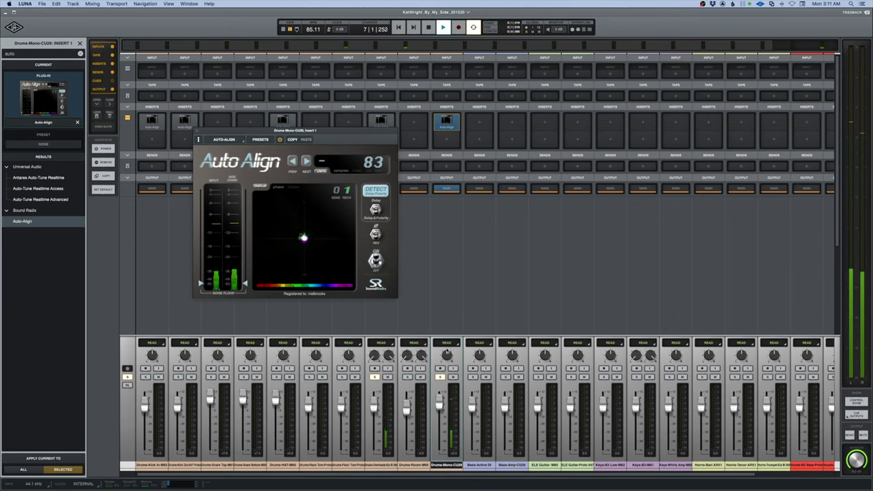
{"action": "key", "text": "space"}
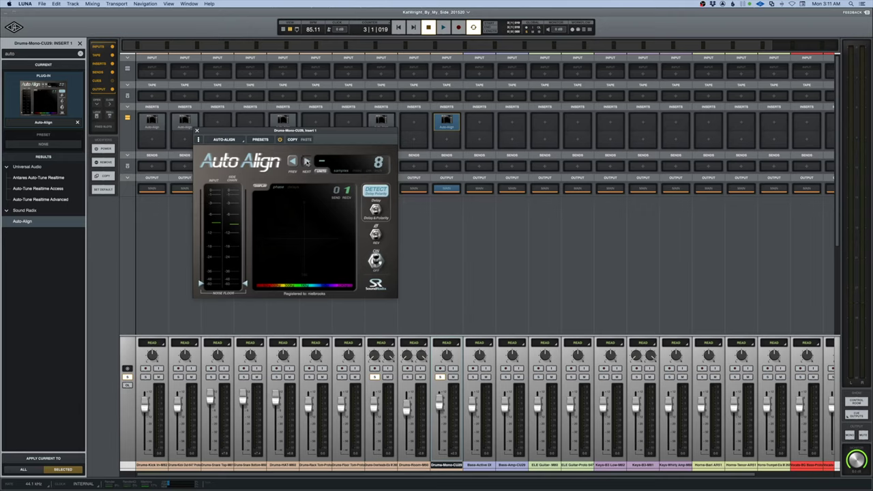
Compare Auto-Align's +1 and -3 sample delay candidates for the Mono track during playback.
{"action": "left_click", "coordinate": [306, 161]}
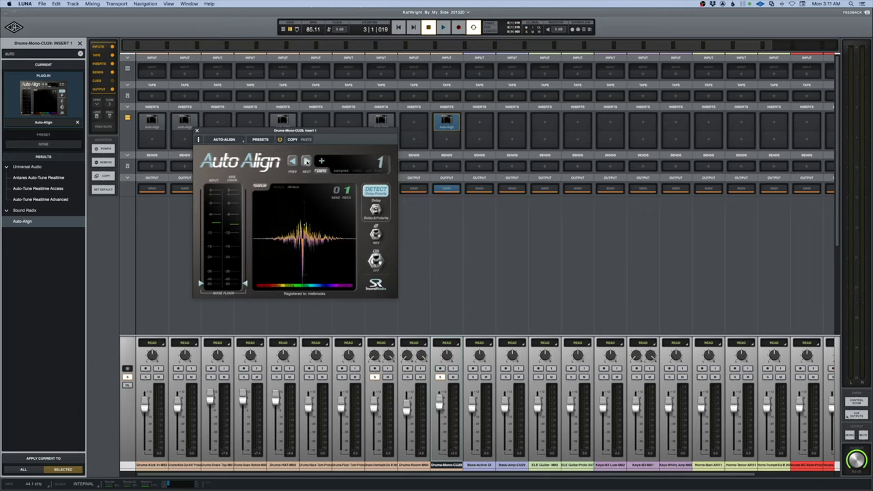
{"action": "key", "text": "space"}
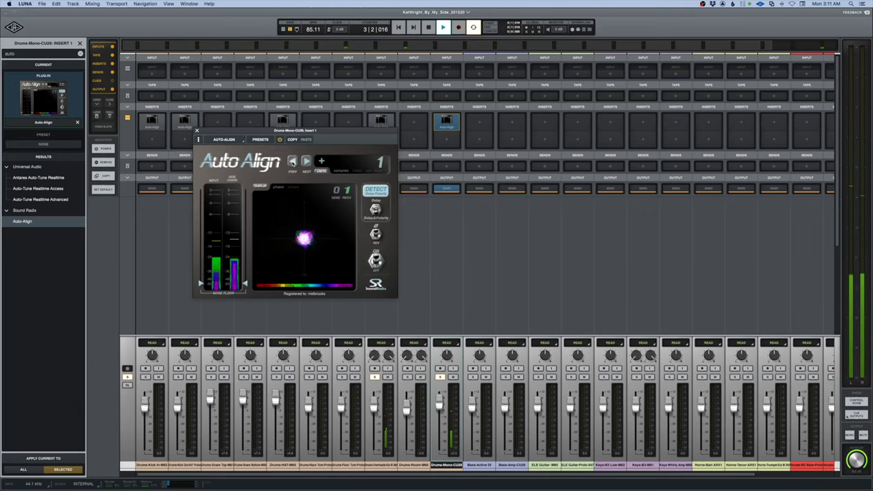
{"action": "left_click", "coordinate": [292, 161]}
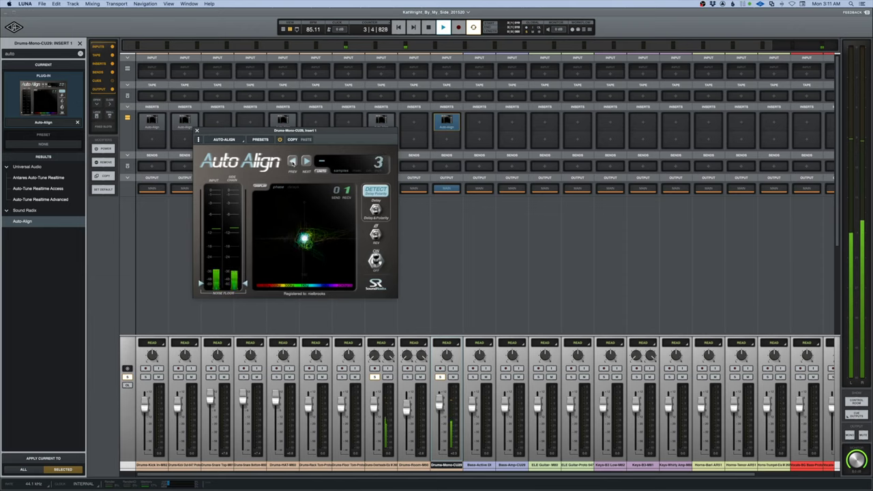
{"action": "left_click", "coordinate": [306, 162]}
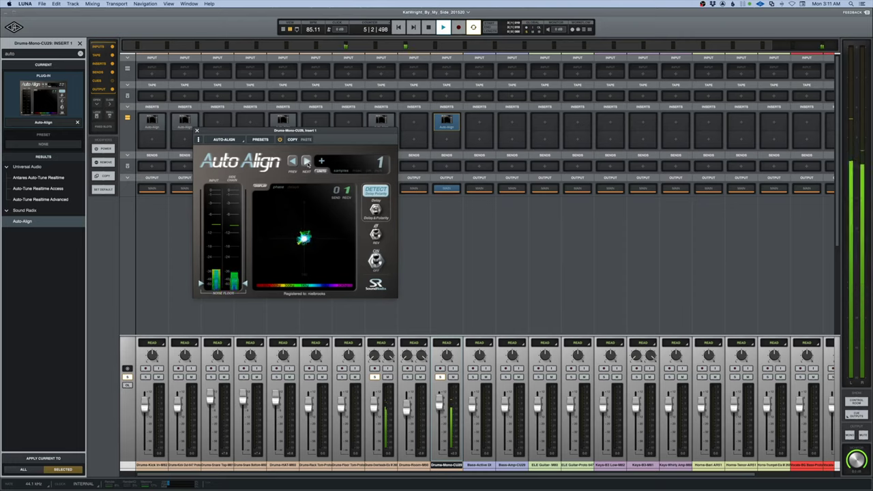
{"action": "left_click", "coordinate": [292, 161]}
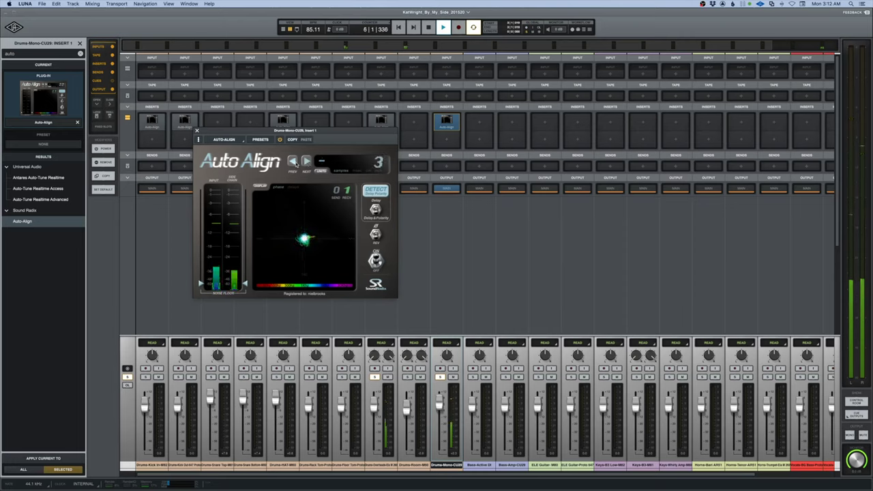
{"action": "left_click", "coordinate": [307, 162]}
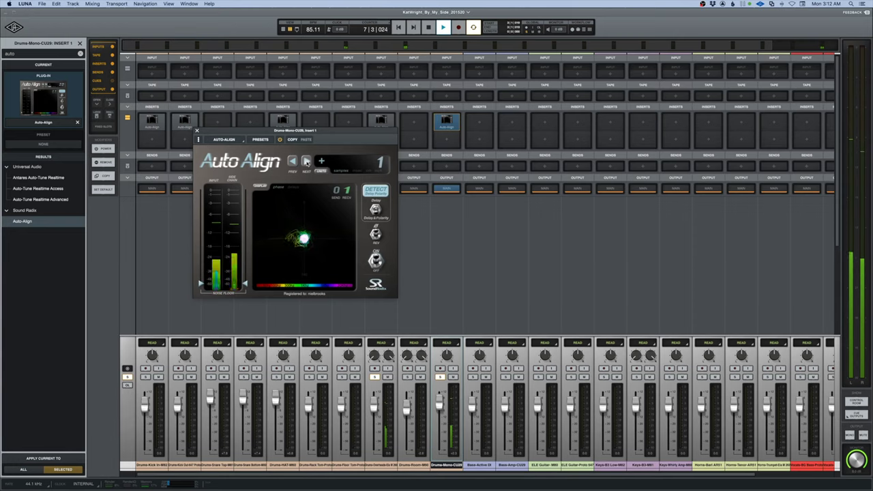
{"action": "left_click", "coordinate": [293, 161]}
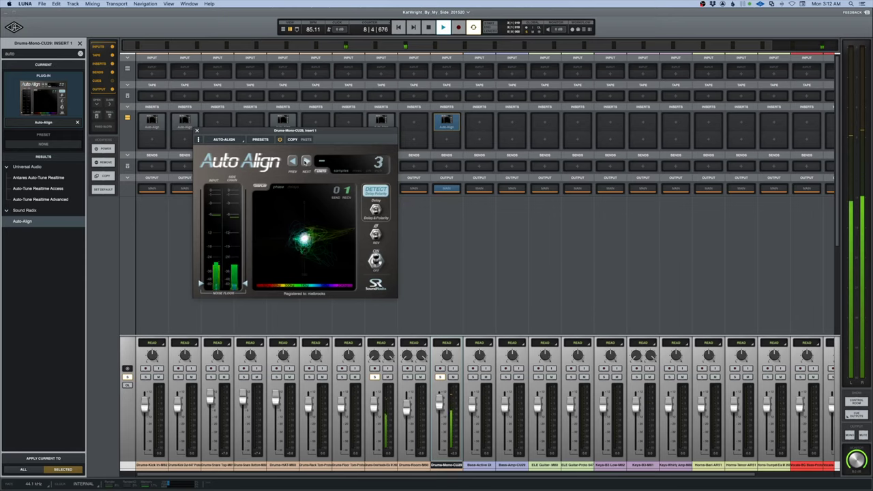
{"action": "left_click", "coordinate": [306, 161]}
{"action": "key", "text": "space"}
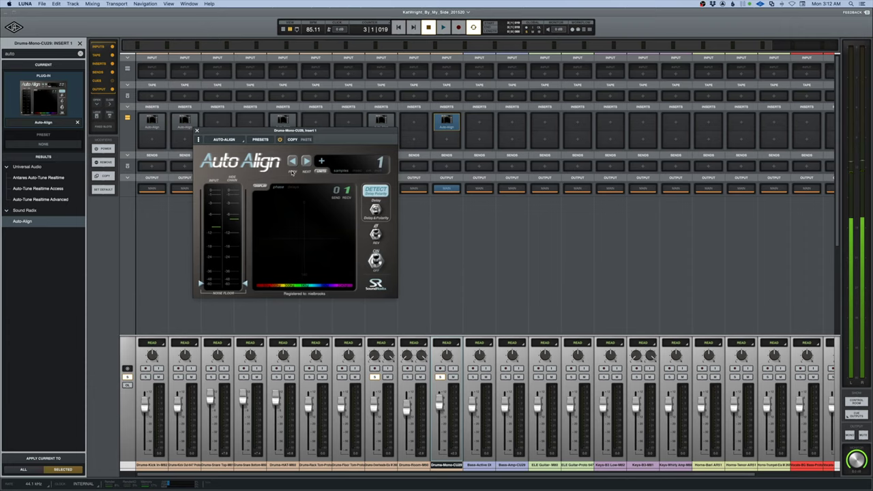
Play the loop again, set the Mono track's Auto-Align delay to -3 samples and close the plug-in.
{"action": "key", "text": "space"}
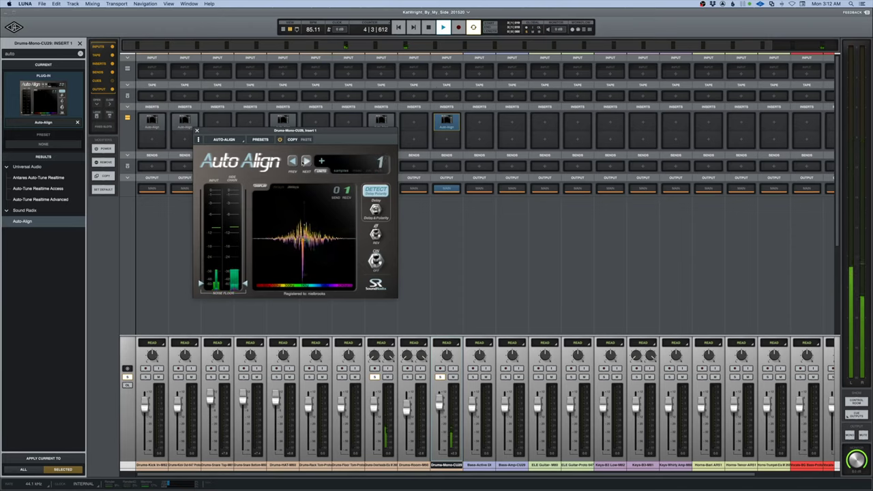
{"action": "left_click", "coordinate": [292, 161]}
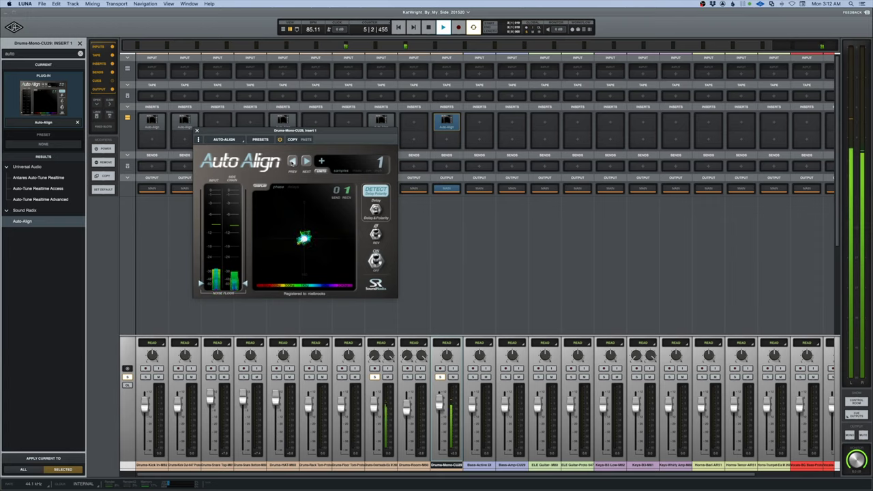
{"action": "left_click", "coordinate": [291, 161]}
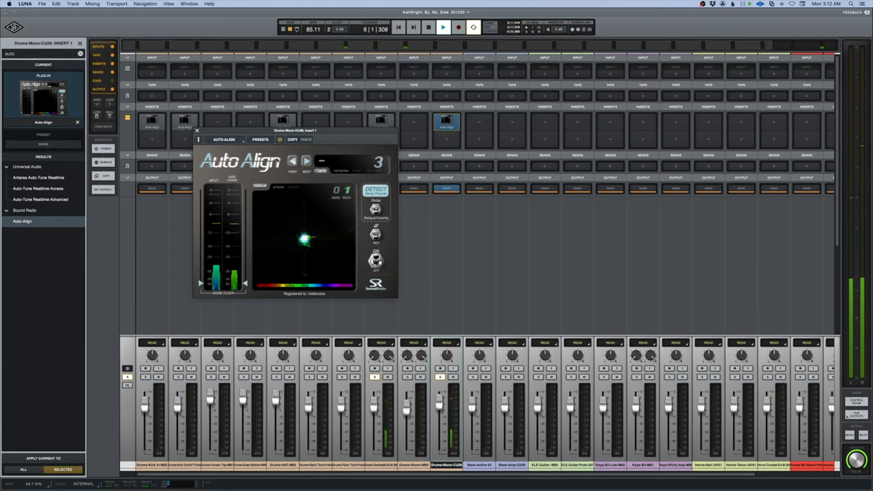
{"action": "key", "text": "space"}
{"action": "left_click", "coordinate": [198, 131]}
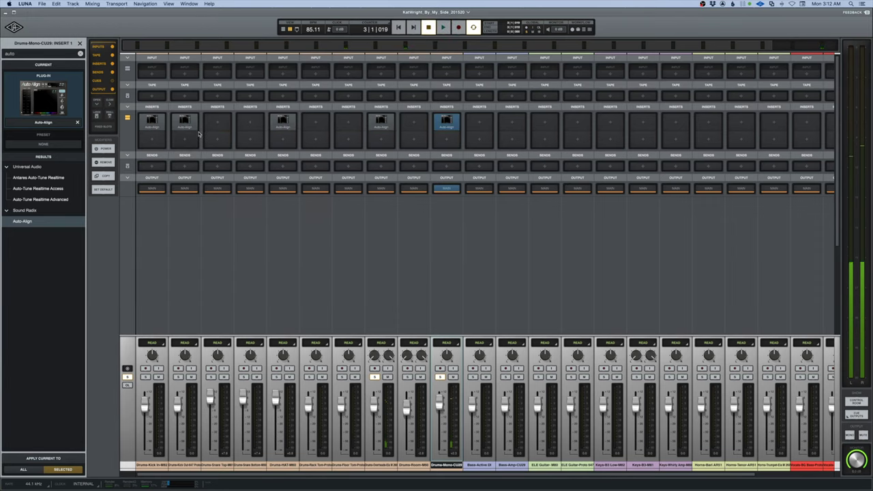